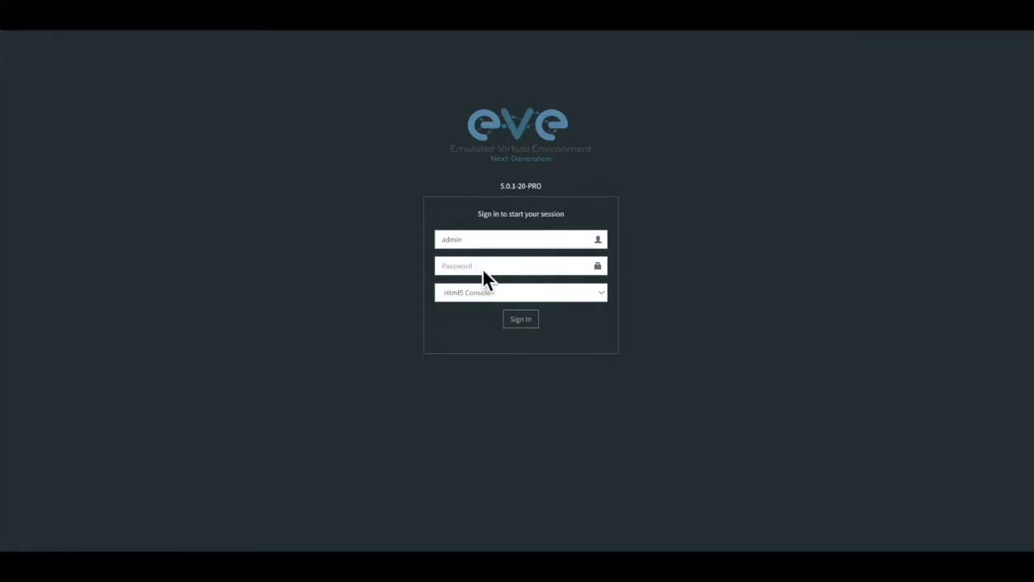
Sign in with the account password, keeping Html5 Console as the console type
click(476, 269)
text(*******)
click(549, 292)
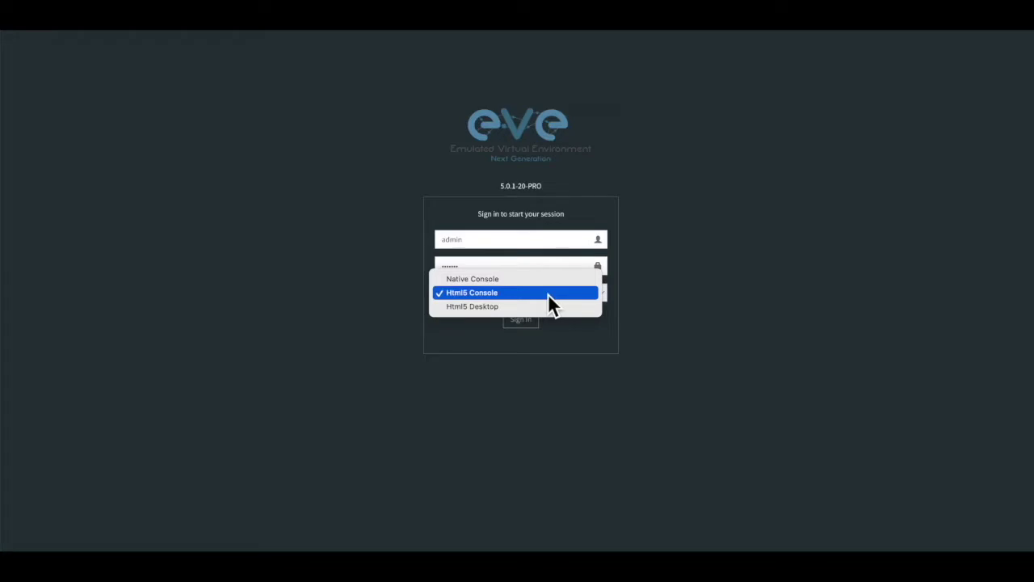
click(548, 293)
click(529, 321)
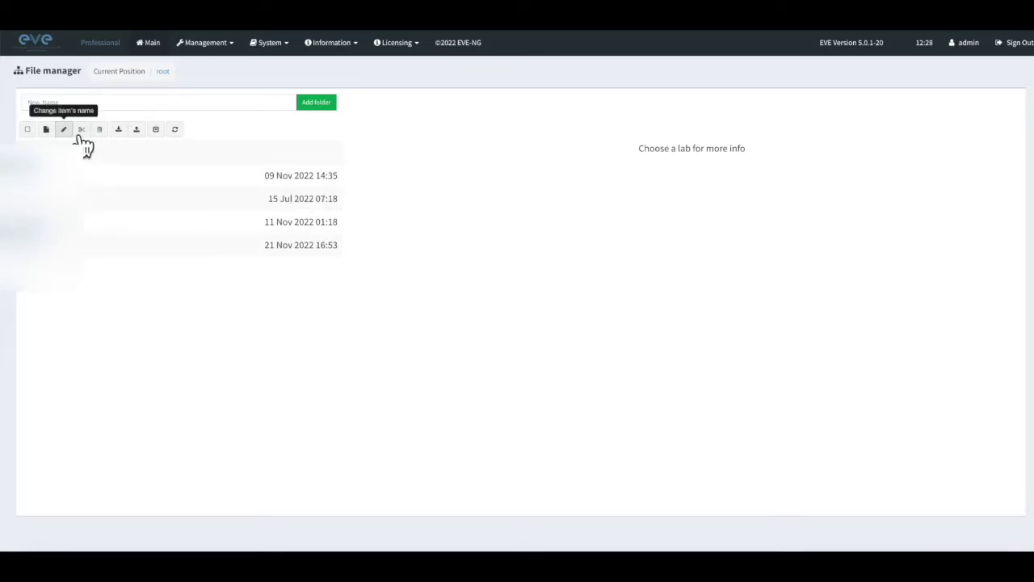
Create a new folder named test1 in the root folder
click(73, 102)
text(test)
click(332, 104)
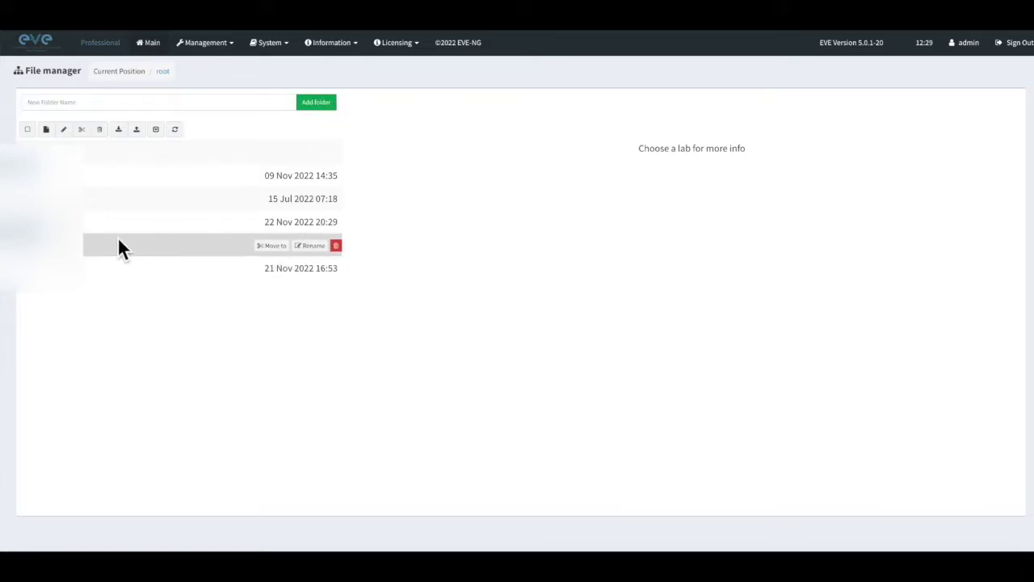
Inside the test1 folder, start a new lab named Test-lab-setup
click(67, 227)
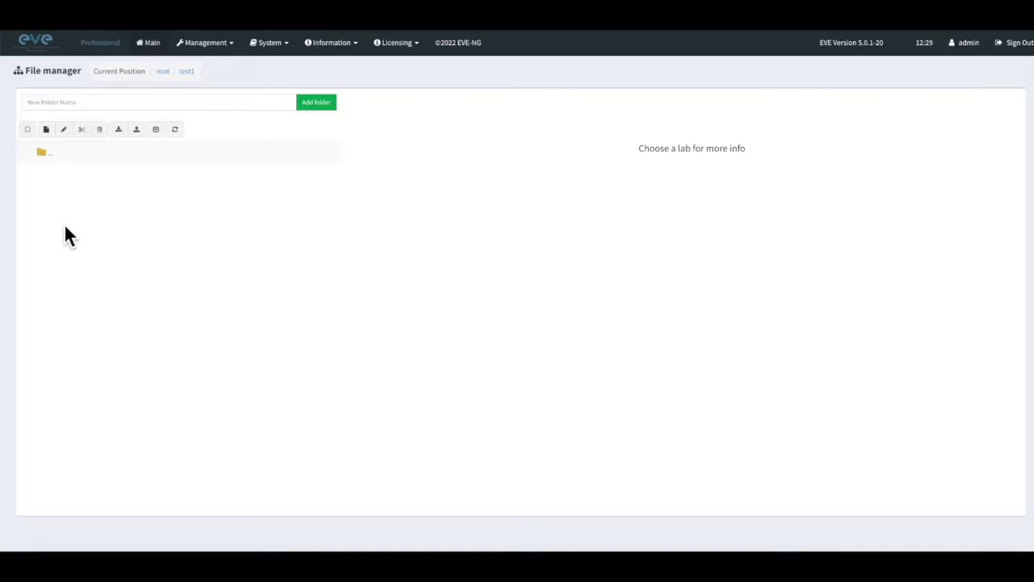
click(46, 129)
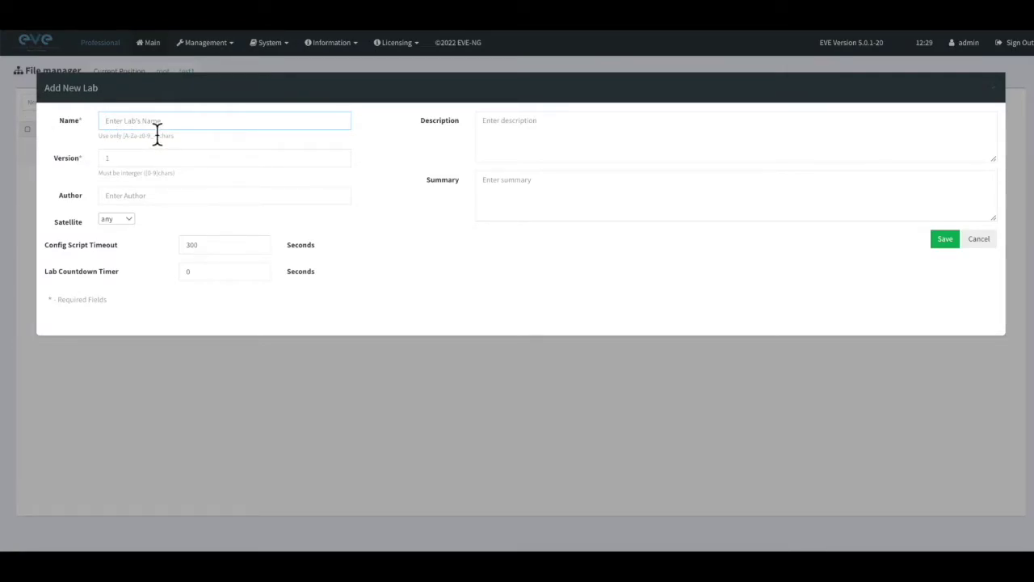
text(Test-lab-setup)
Save the Test-lab-setup lab so its empty topology canvas opens
click(950, 245)
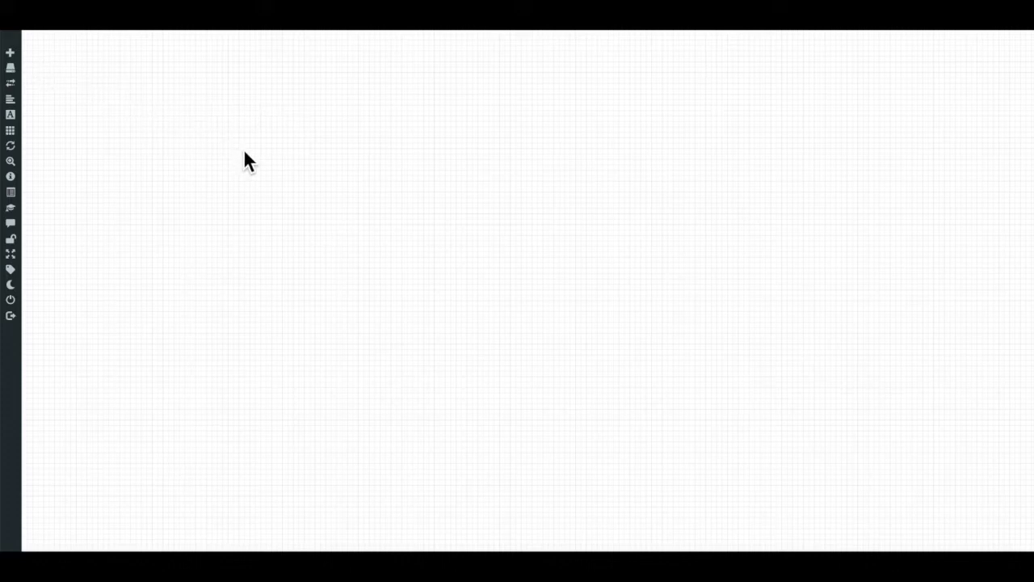
right_click(731, 177)
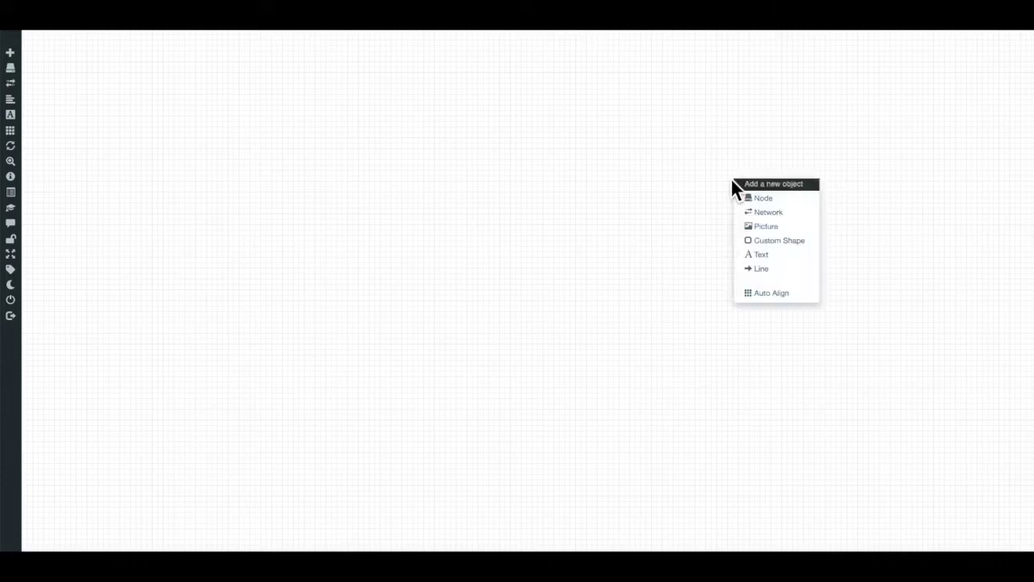
click(759, 199)
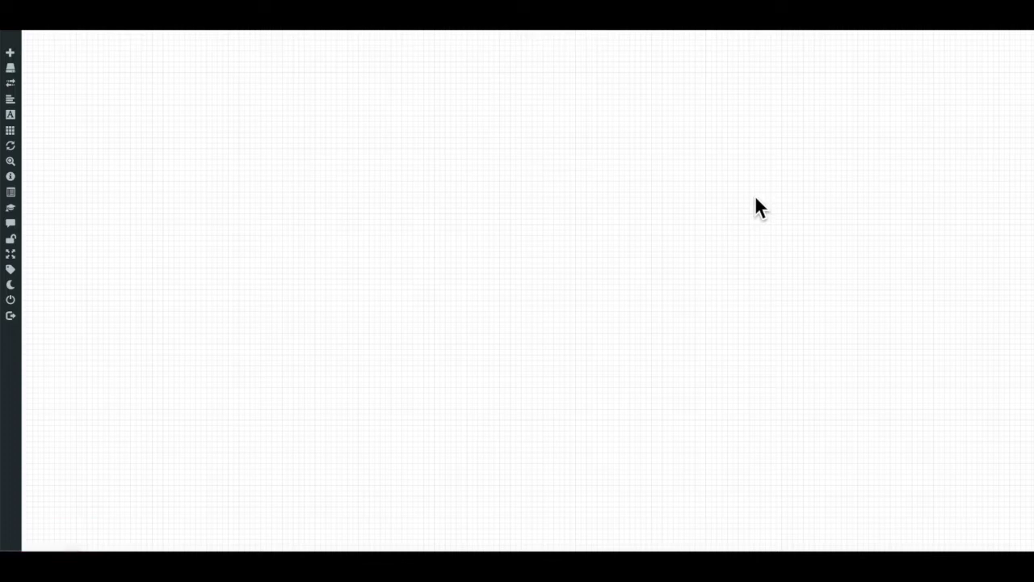
click(775, 196)
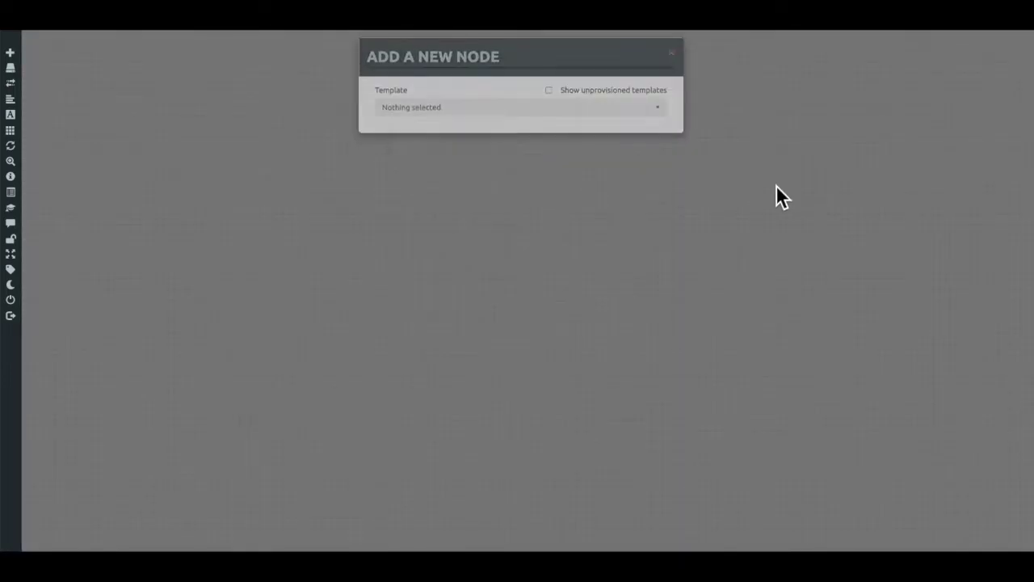
right_click(674, 153)
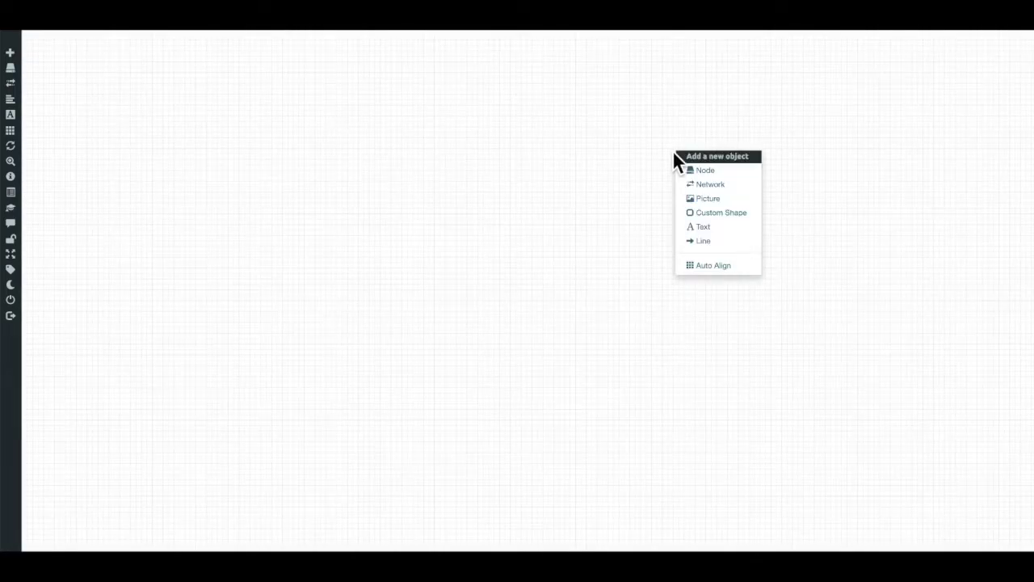
Add a new network of type Management(Cloud0) with the cloud.png icon
click(699, 186)
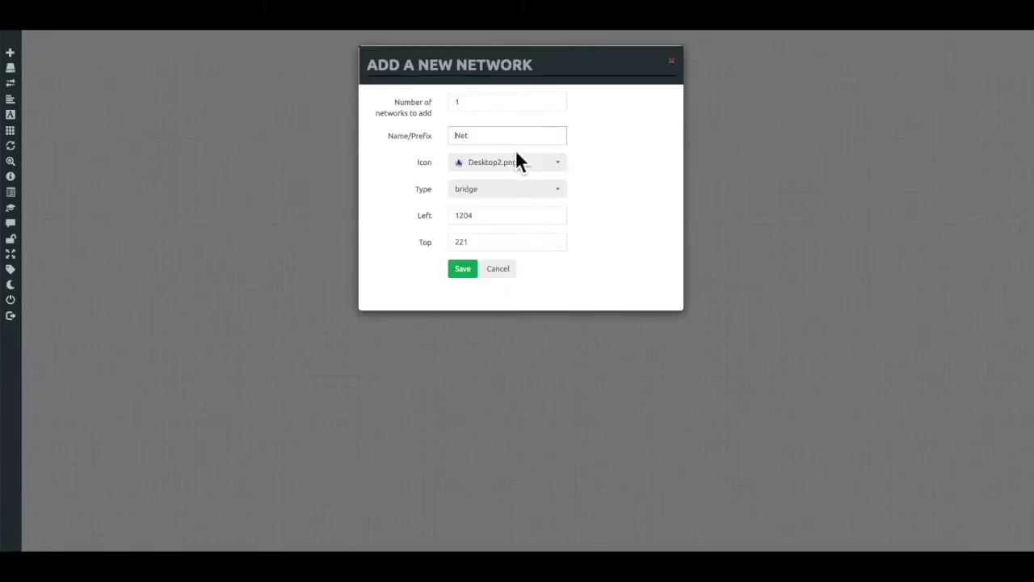
click(519, 166)
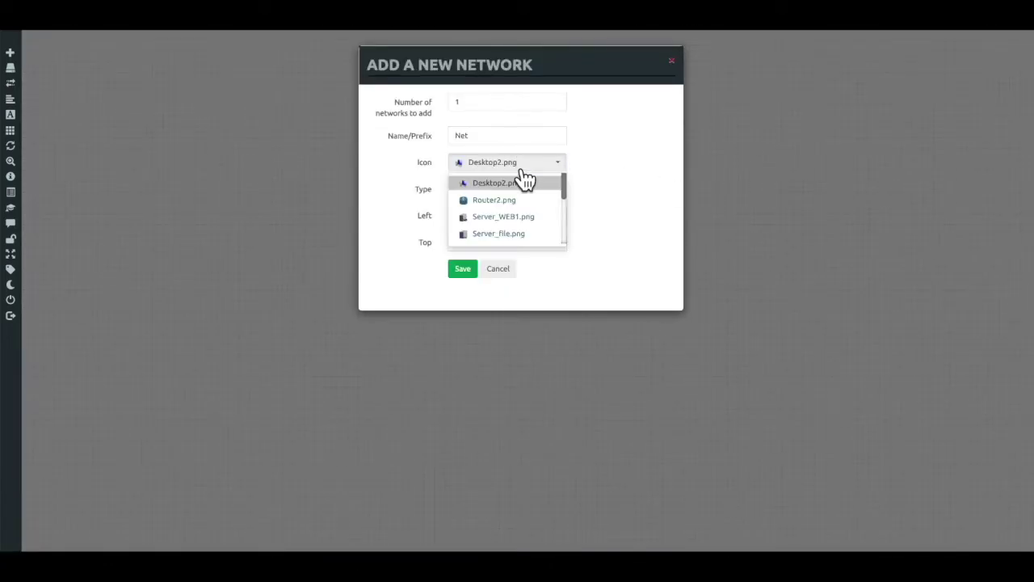
scroll(524, 232, down, 1)
scroll(523, 232, down, 2)
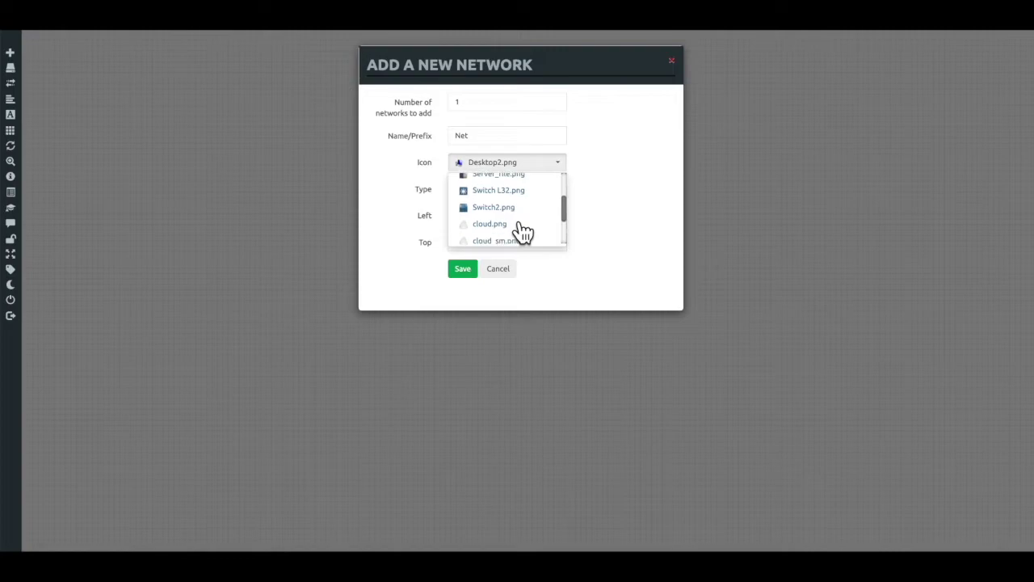
click(404, 157)
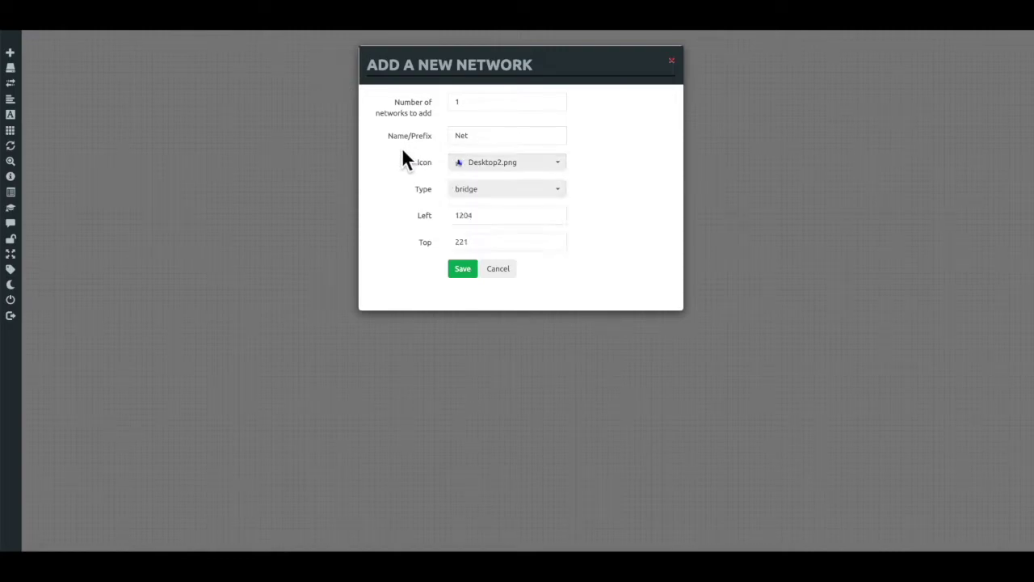
click(491, 192)
click(496, 369)
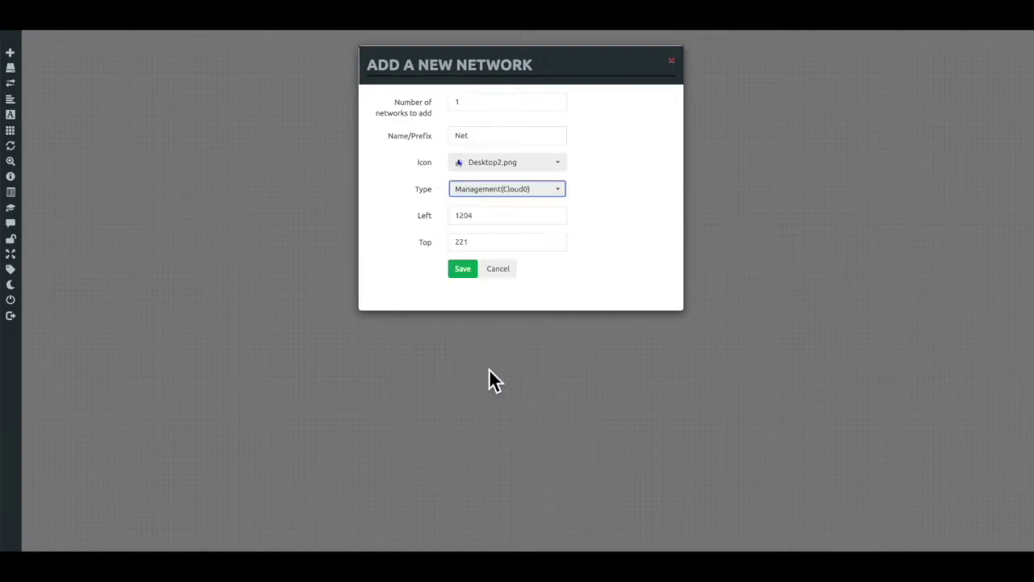
click(548, 170)
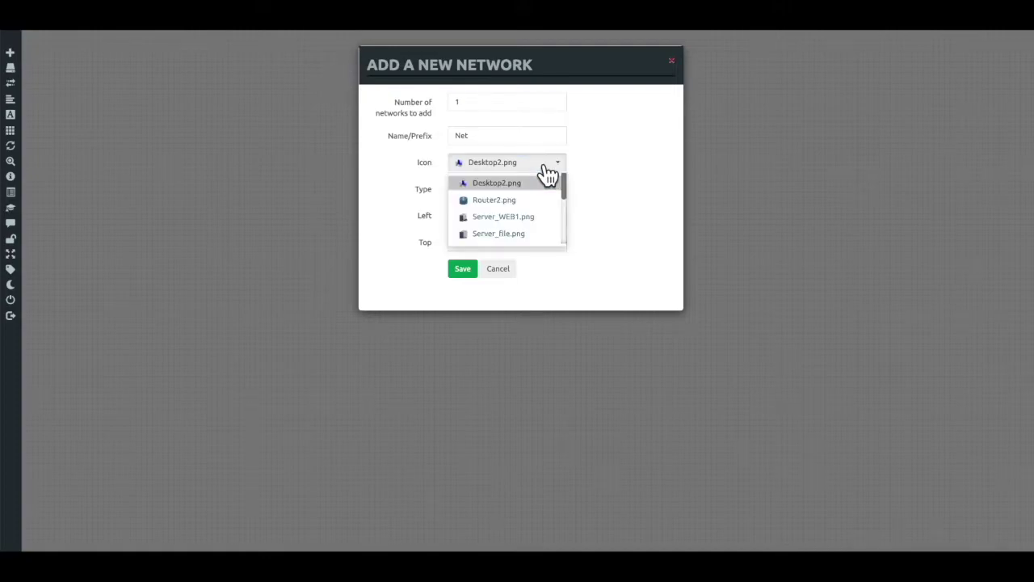
scroll(534, 233, down, 3)
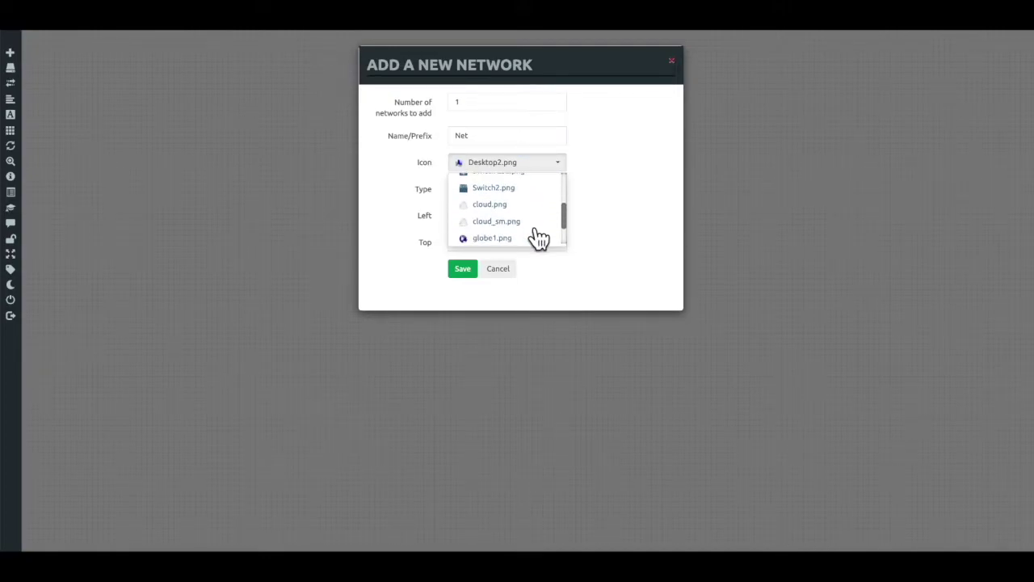
click(512, 206)
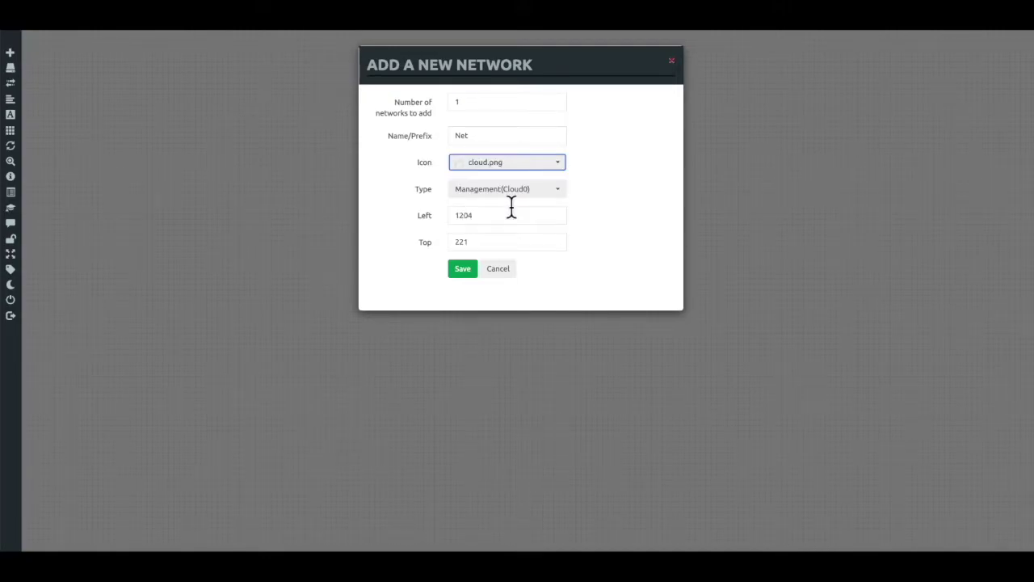
Name the network 'MGMT Network' and save it onto the canvas
double_click(485, 138)
text(MG)
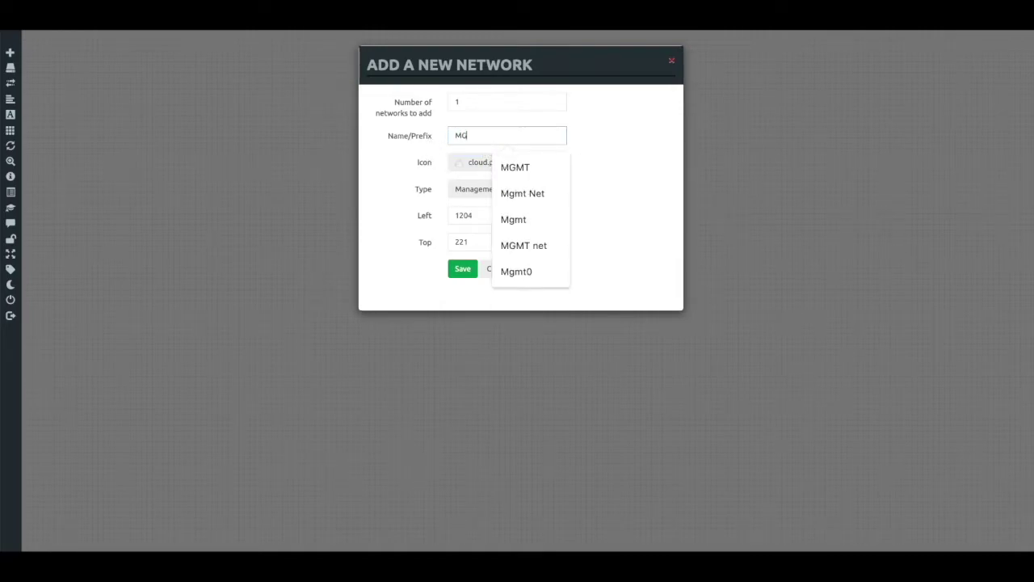
text(MT Netowkr)
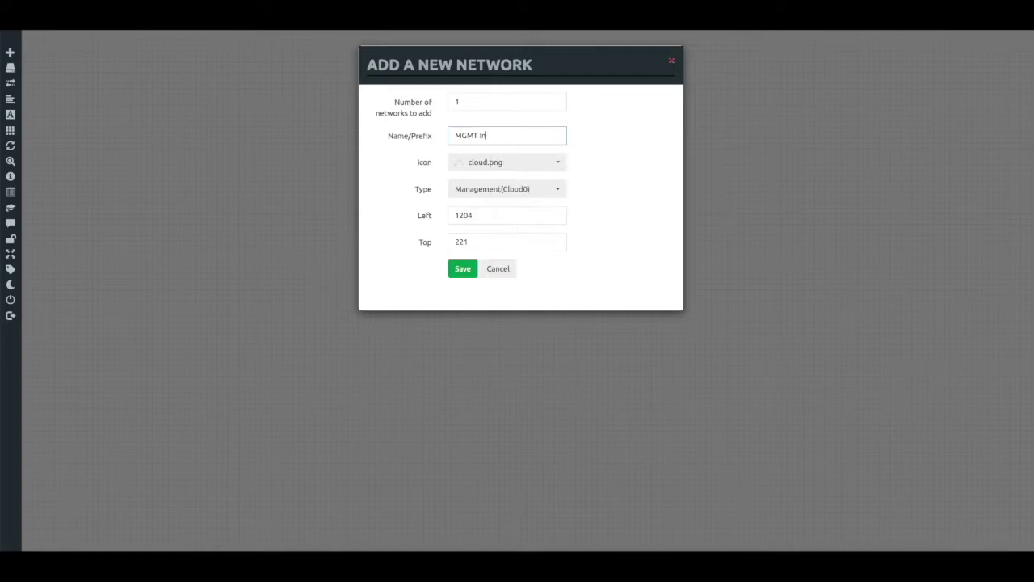
key(BackSpace)
key(BackSpace)
key(BackSpace)
key(BackSpace)
text(work)
click(475, 273)
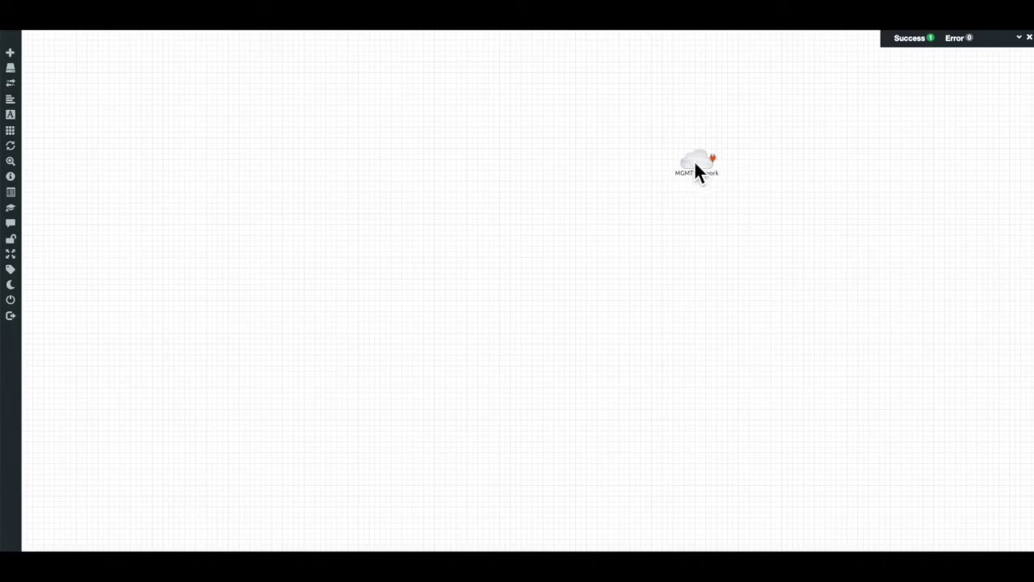
Place a VyOS template node on the canvas with its console set to vnc
right_click(553, 166)
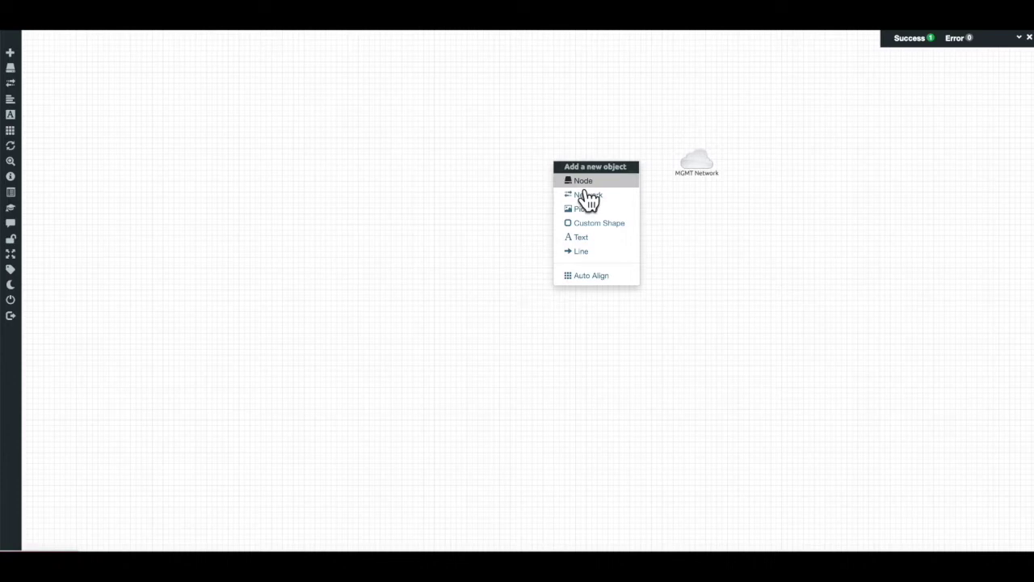
click(578, 181)
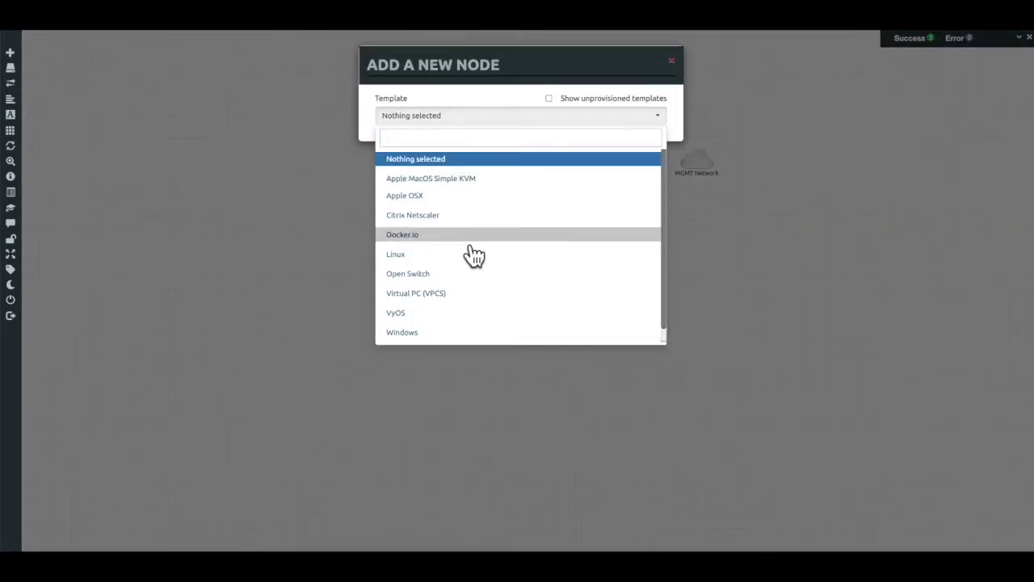
click(450, 322)
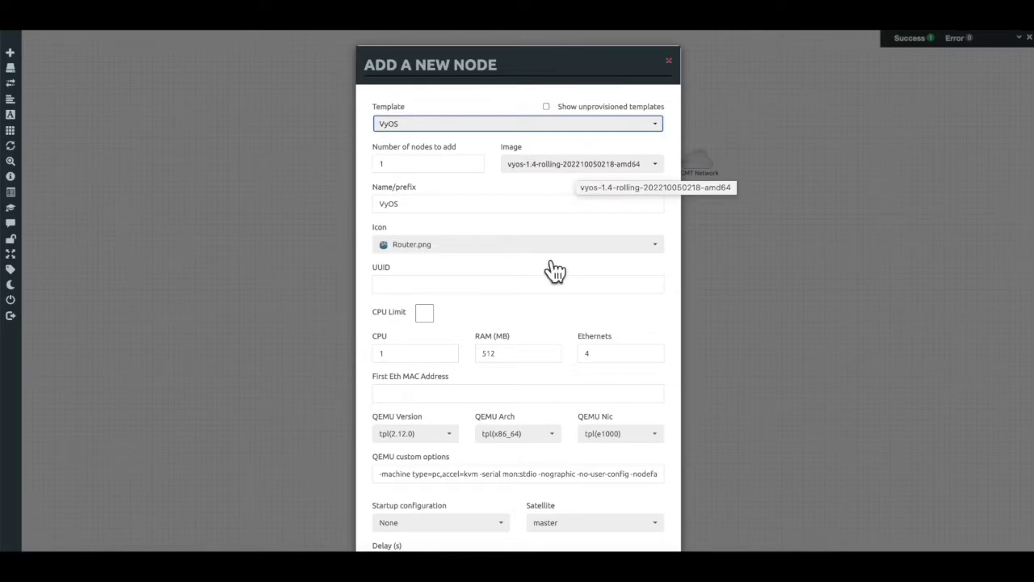
scroll(543, 271, down, 3)
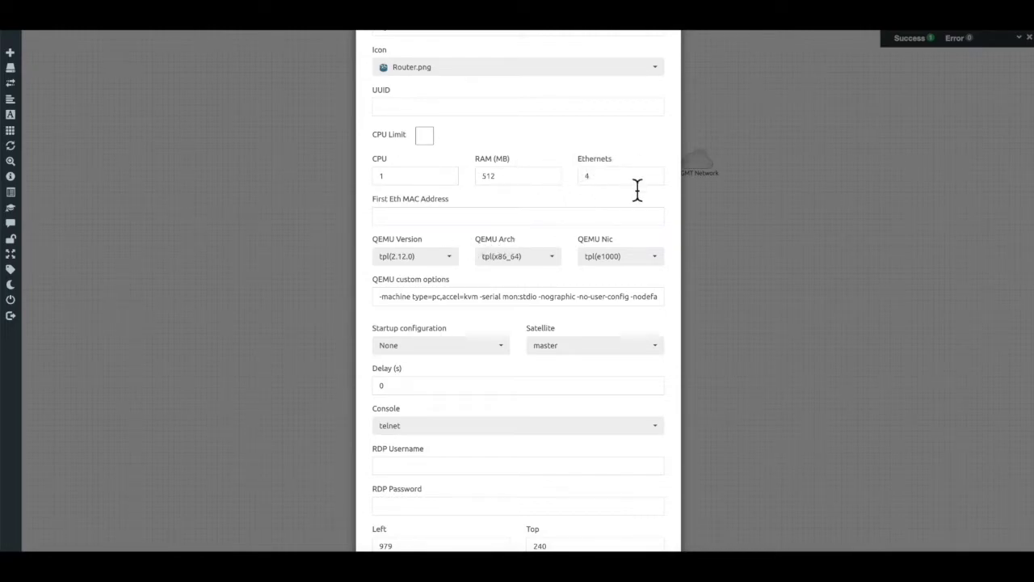
scroll(622, 189, down, 1)
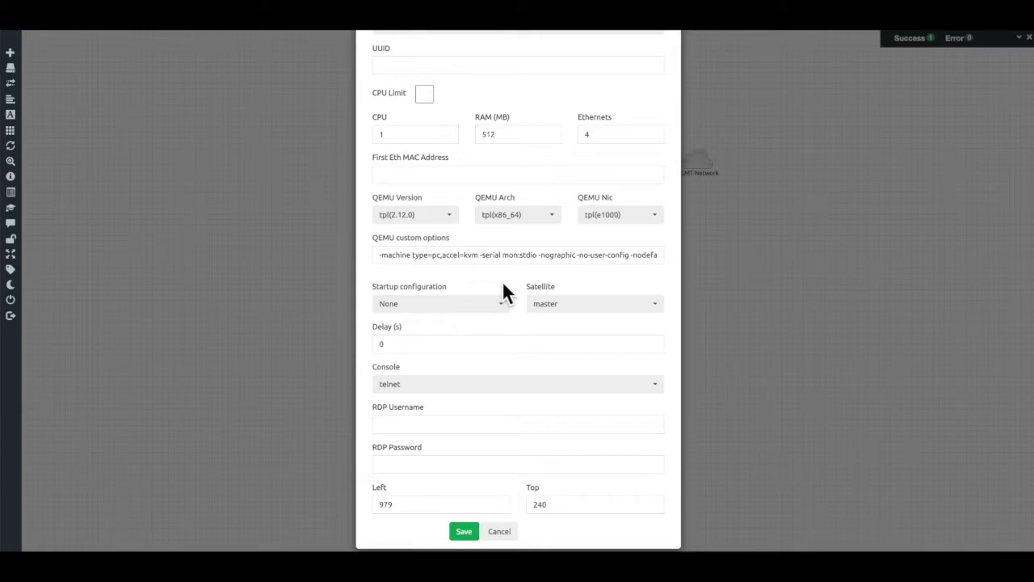
click(466, 387)
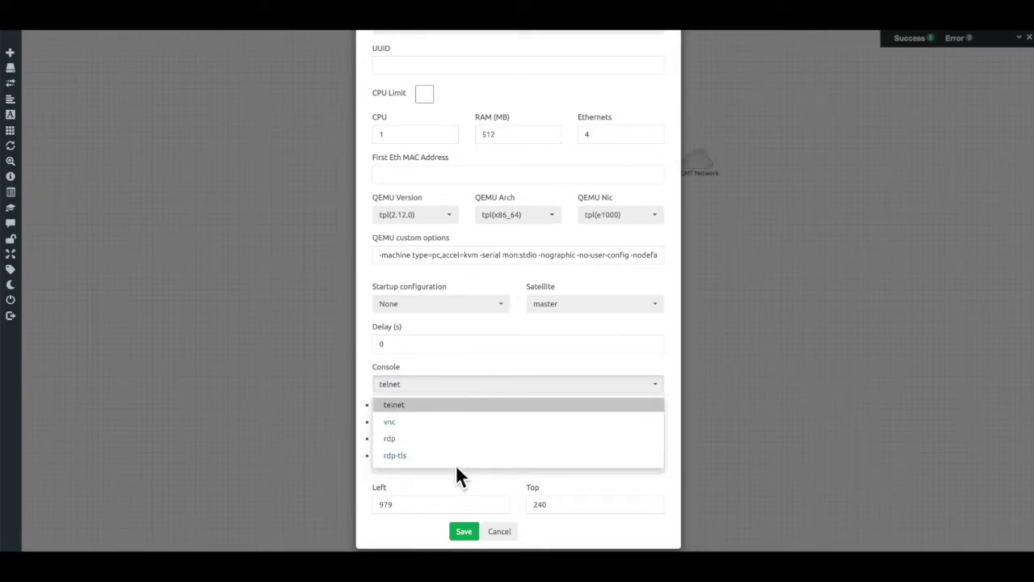
click(447, 423)
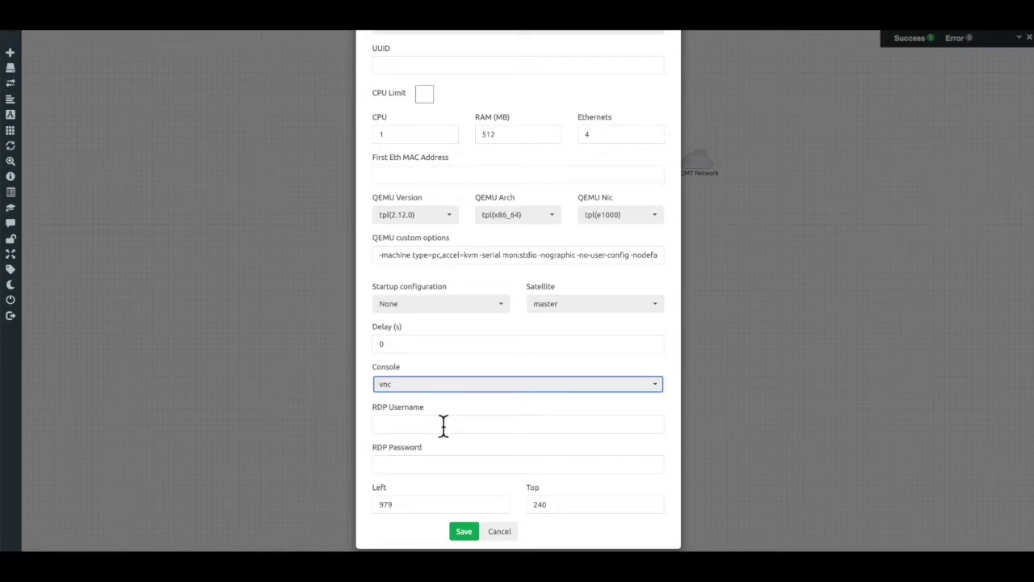
scroll(443, 425, up, 3)
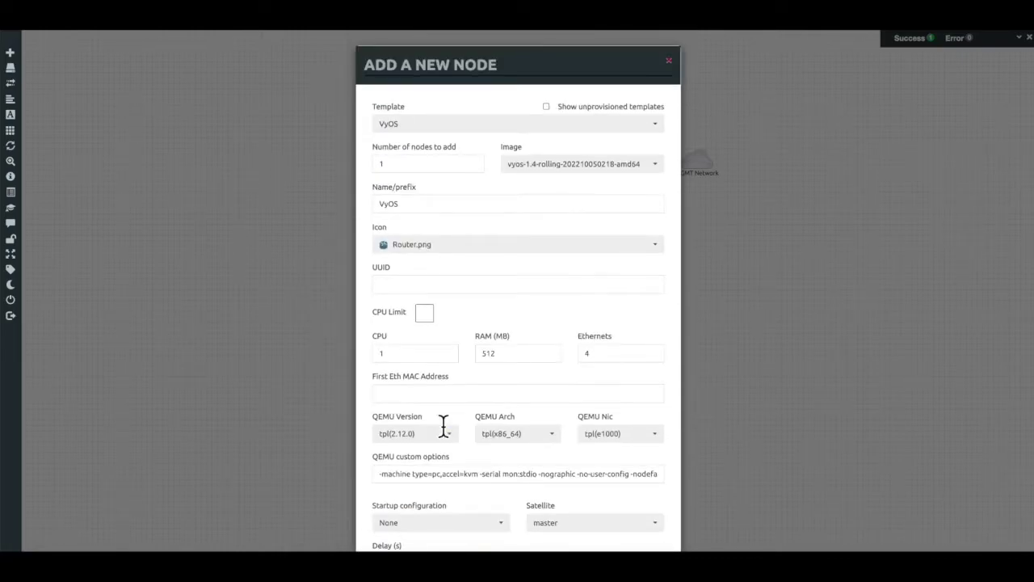
scroll(441, 426, down, 3)
scroll(439, 422, up, 3)
scroll(476, 463, down, 3)
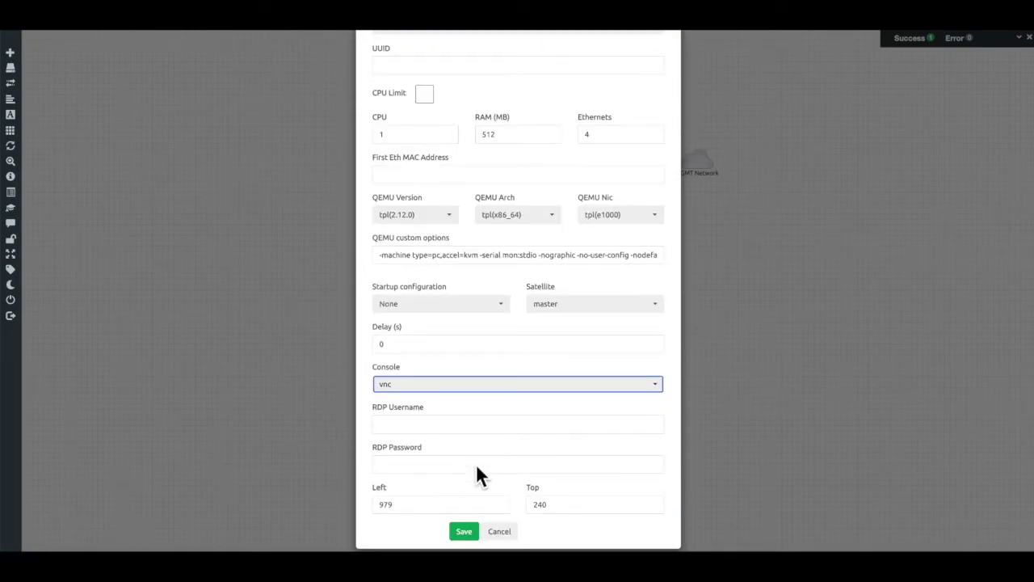
click(463, 535)
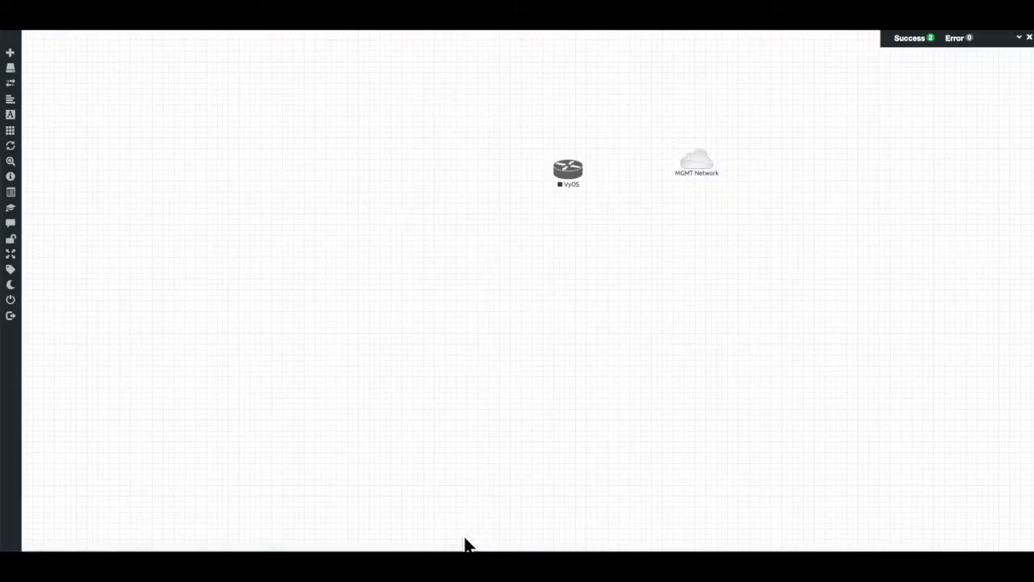
Link VyOS eth0 to the MGMT Network cloud, then nudge the router slightly upward
mouse_move(582, 177)
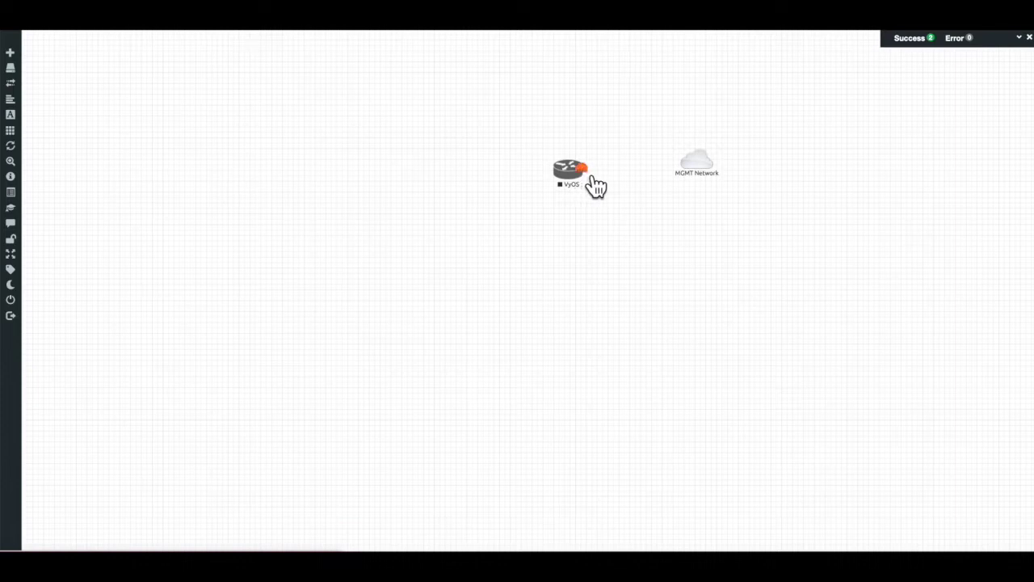
drag(591, 176, 594, 172)
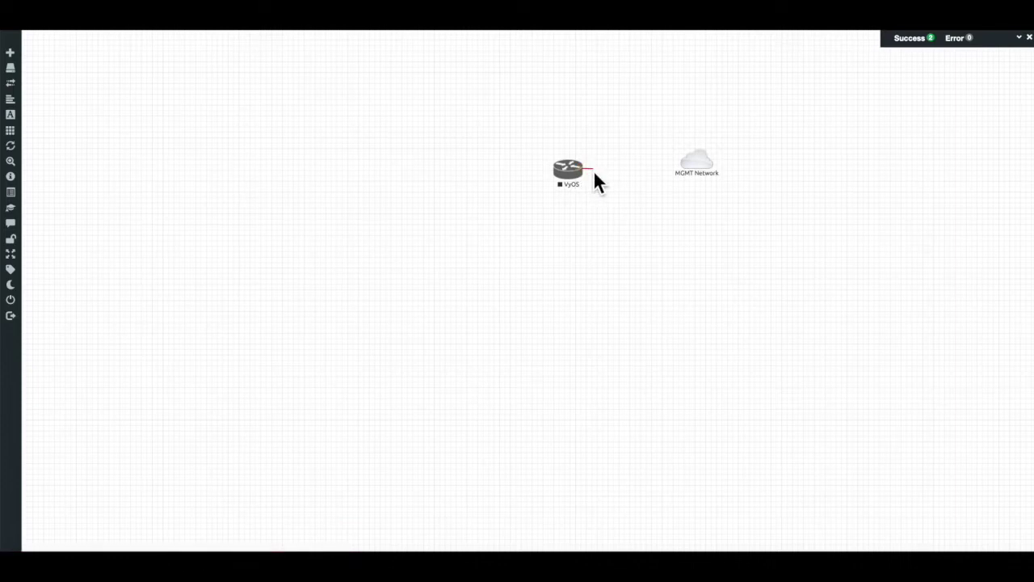
mouse_move(595, 179)
drag(666, 174, 691, 168)
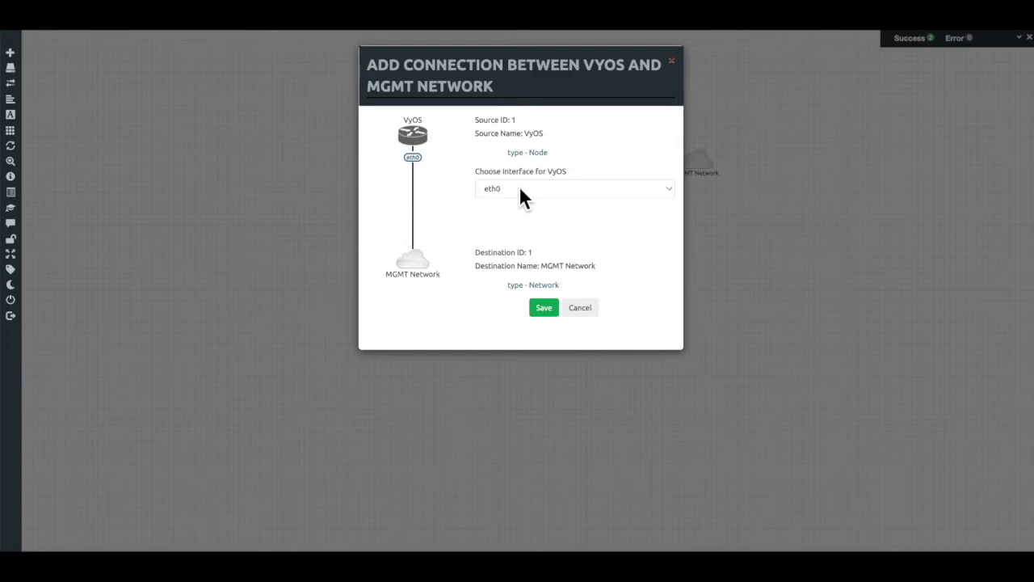
click(545, 308)
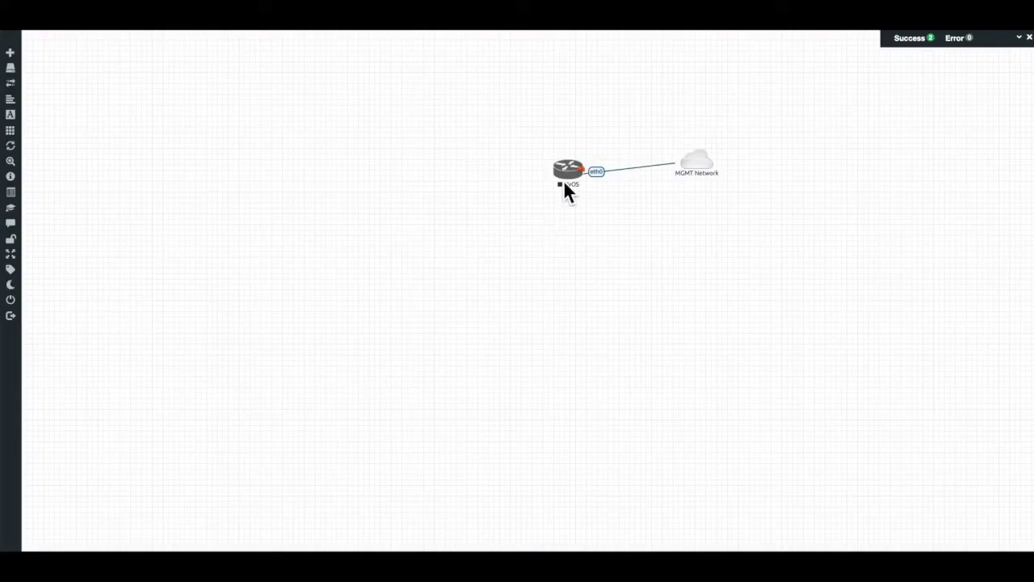
drag(577, 180, 577, 175)
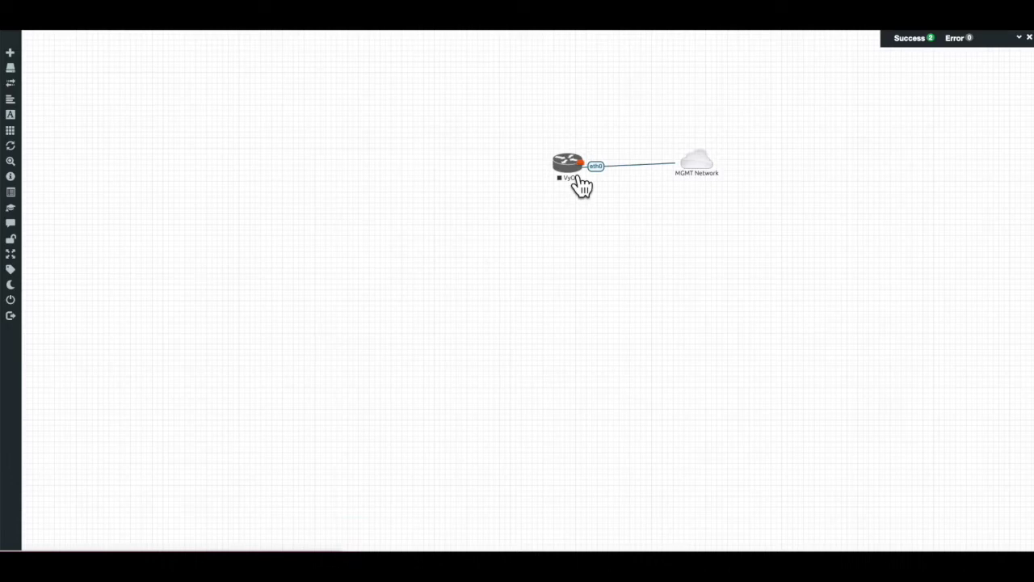
Add a Virtual PC (VPCS) template node to the left of VyOS
right_click(414, 155)
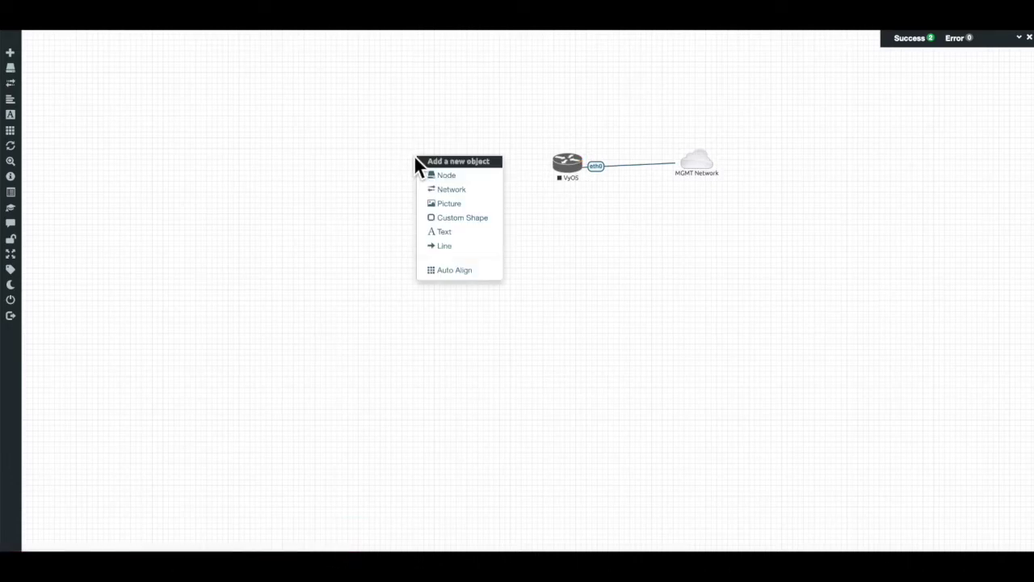
click(443, 175)
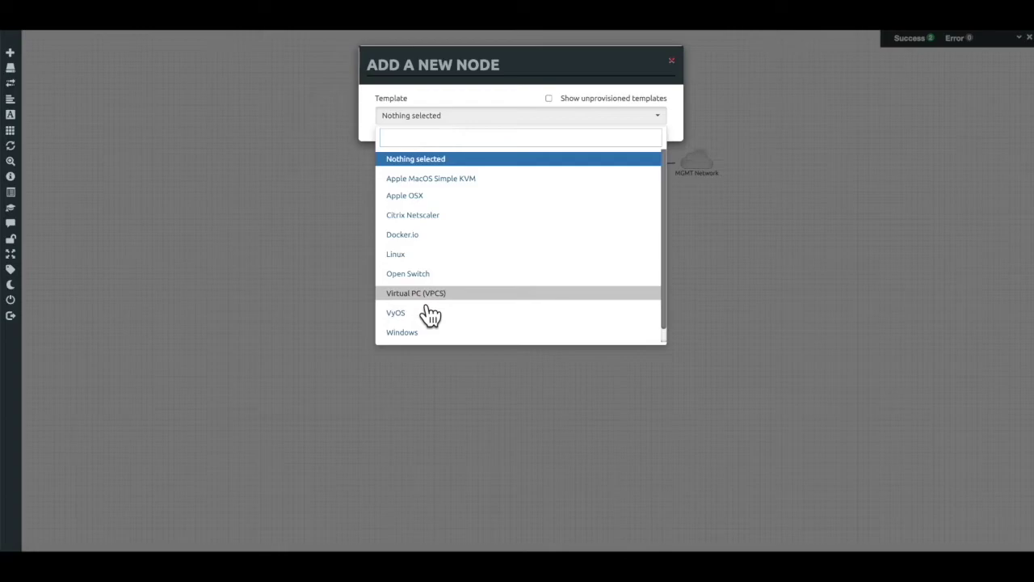
click(420, 298)
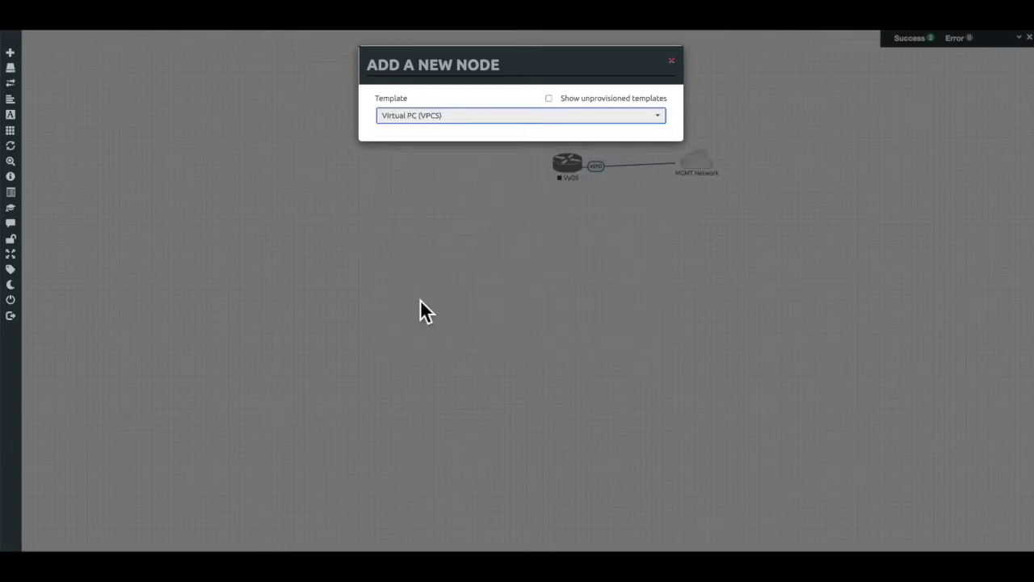
click(467, 393)
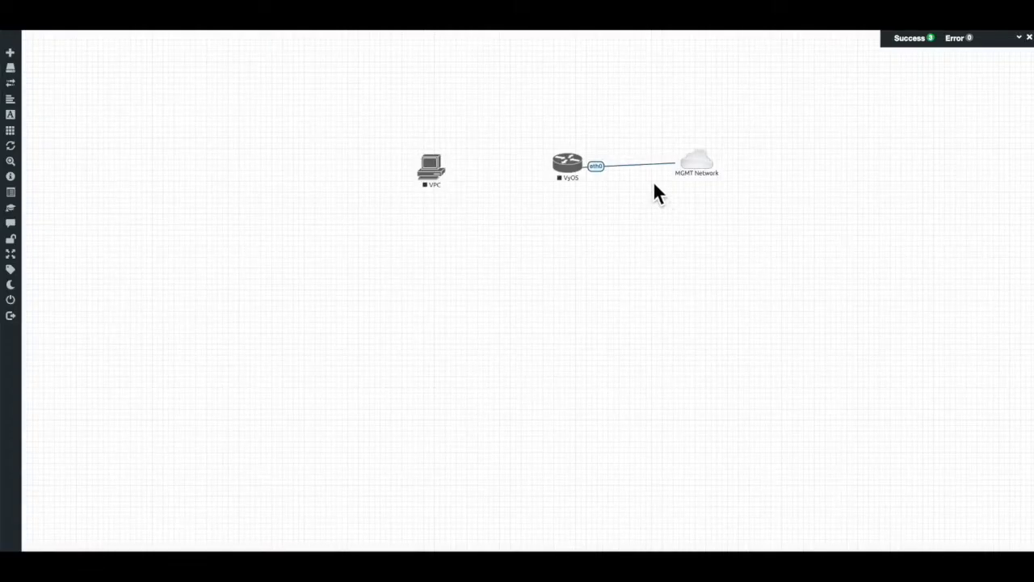
mouse_move(455, 170)
Connect VPC eth0 to VyOS eth1
drag(496, 162, 557, 166)
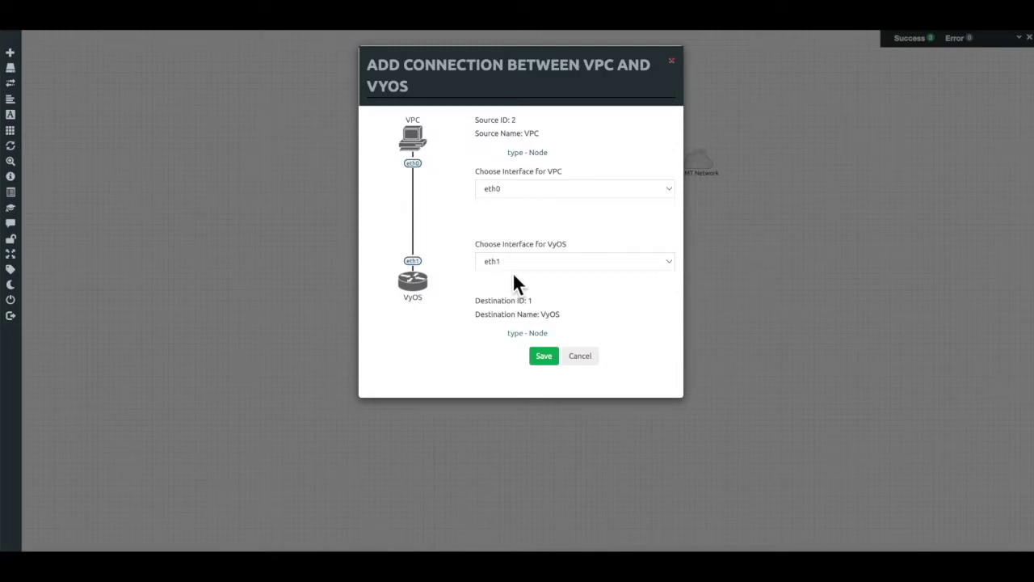
click(544, 357)
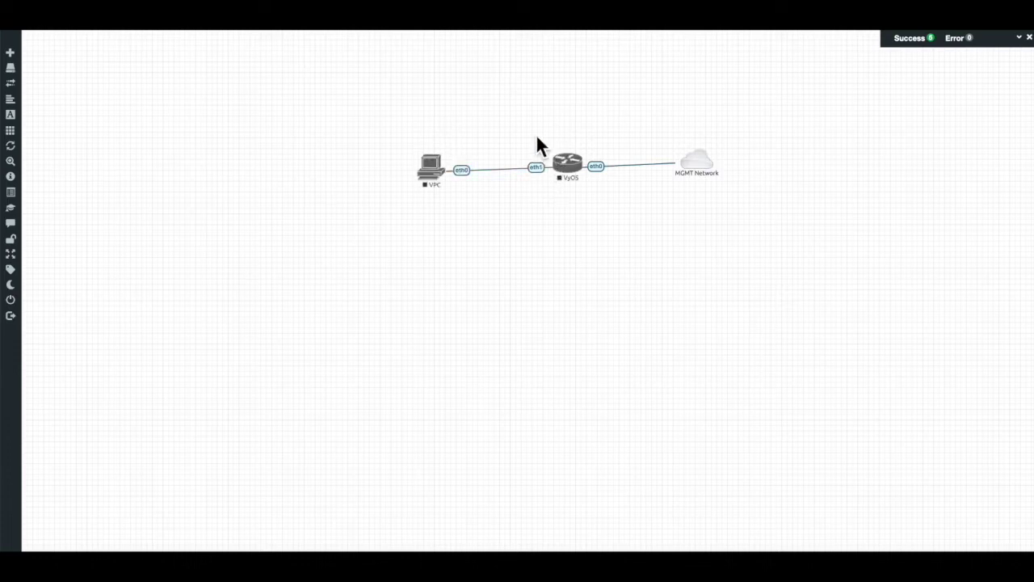
Edit the VPC node, enter the name 'Personal Computer', and save
right_click(444, 187)
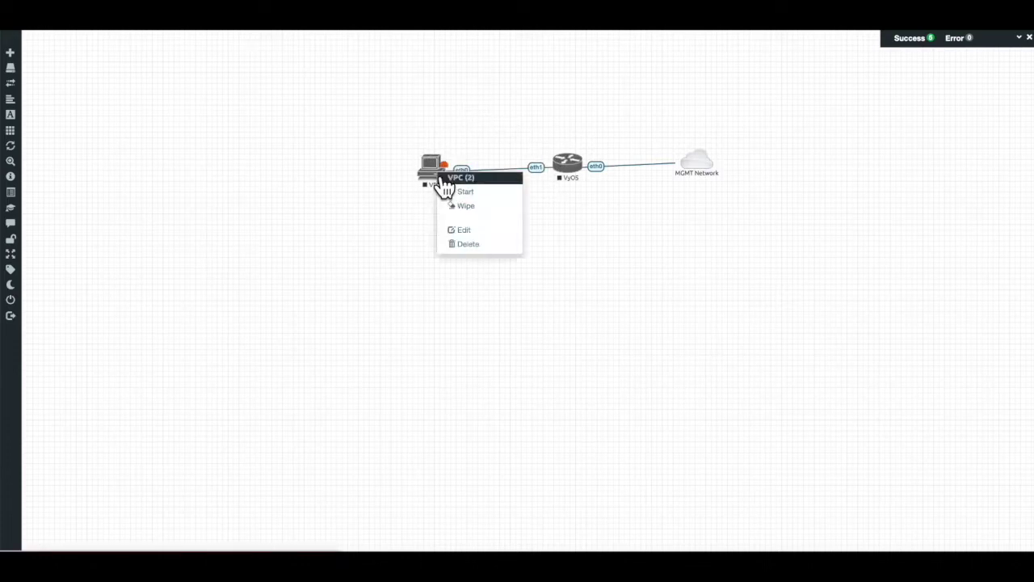
click(460, 230)
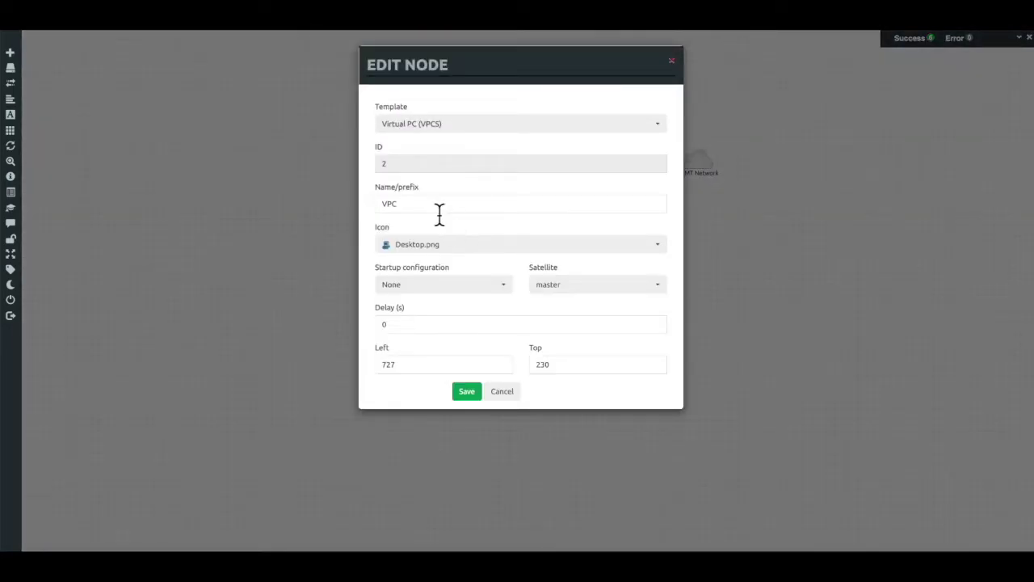
drag(427, 208, 365, 207)
text(Personal Comput)
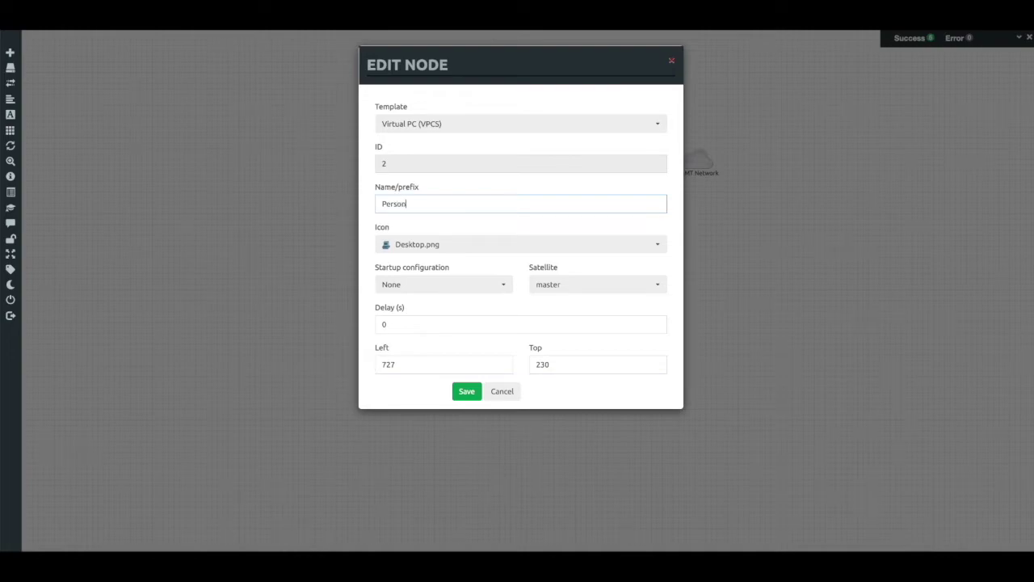
text(er)
click(477, 394)
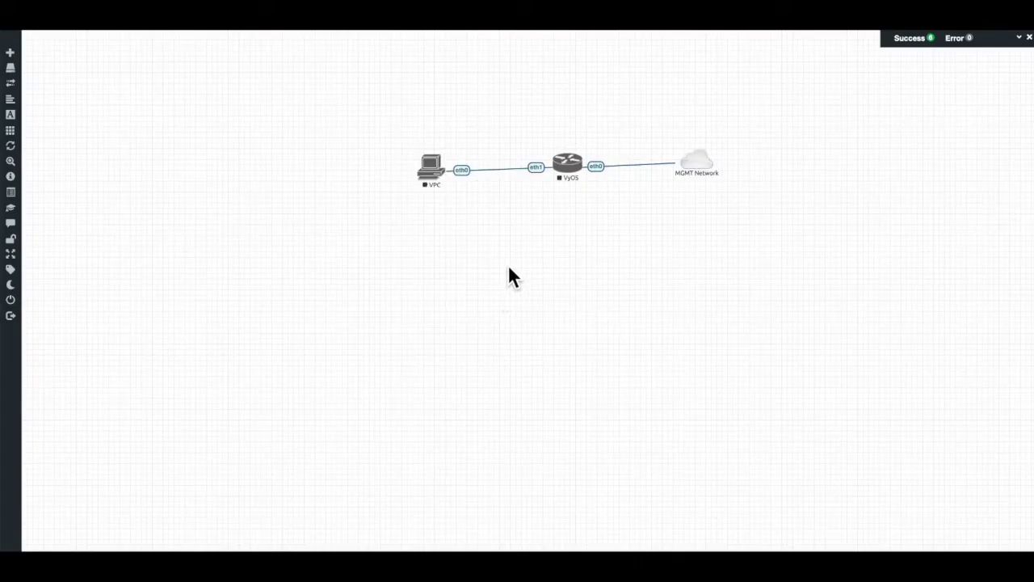
Edit the node again and set its name to 'Personal-Computer' with a hyphen
right_click(438, 182)
click(466, 237)
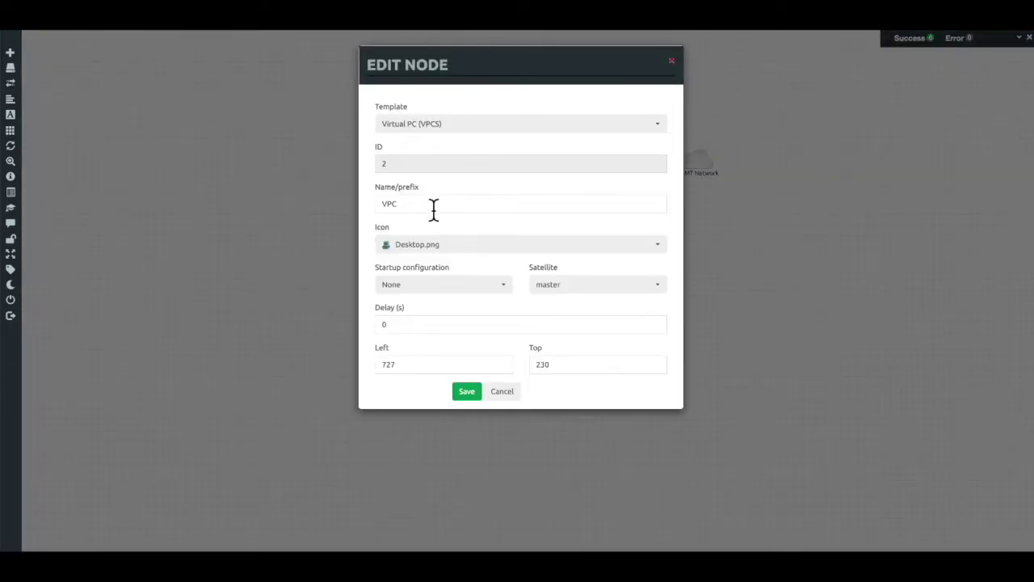
click(428, 205)
double_click(388, 203)
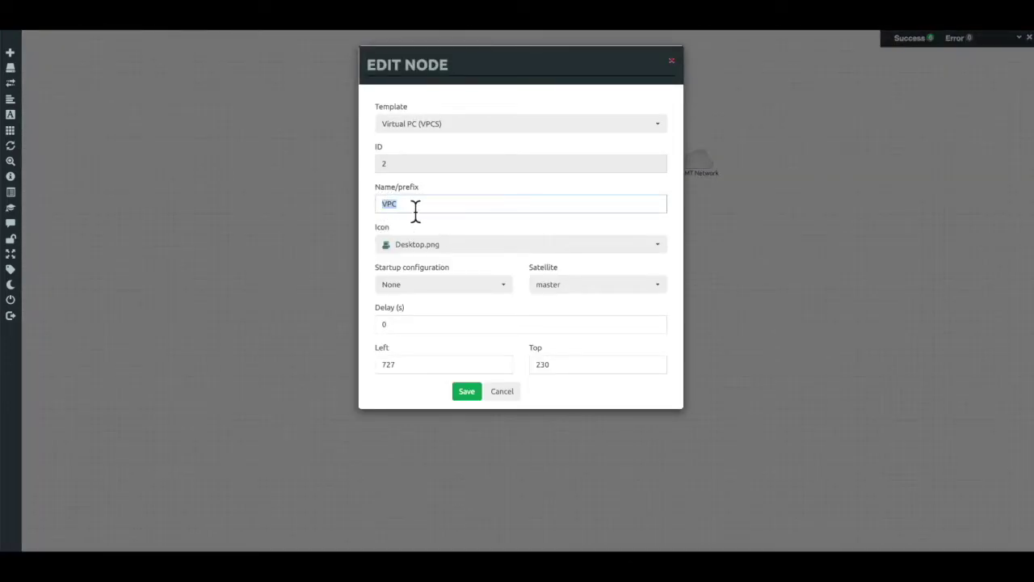
text(Personal)
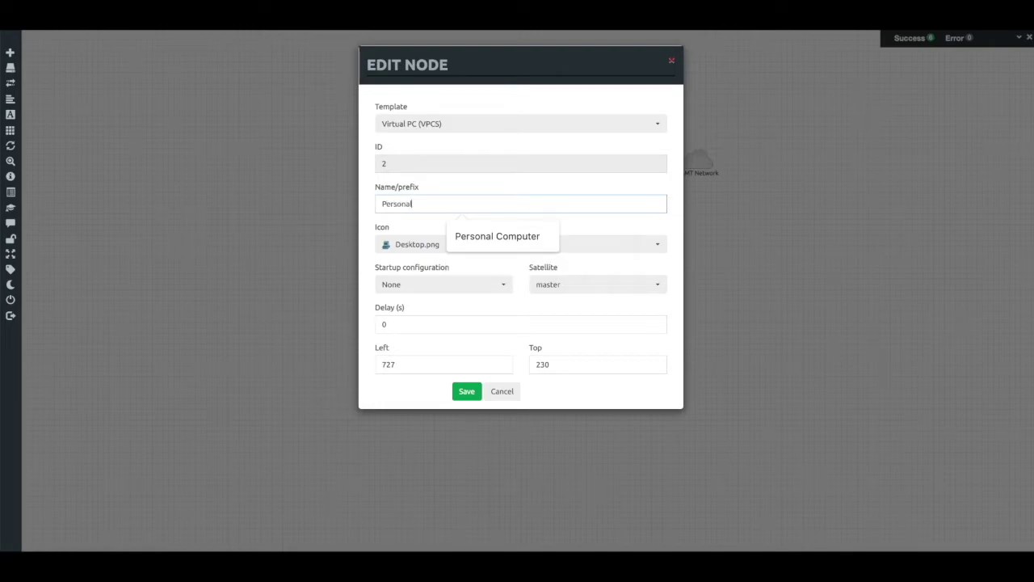
text(-Comptuer)
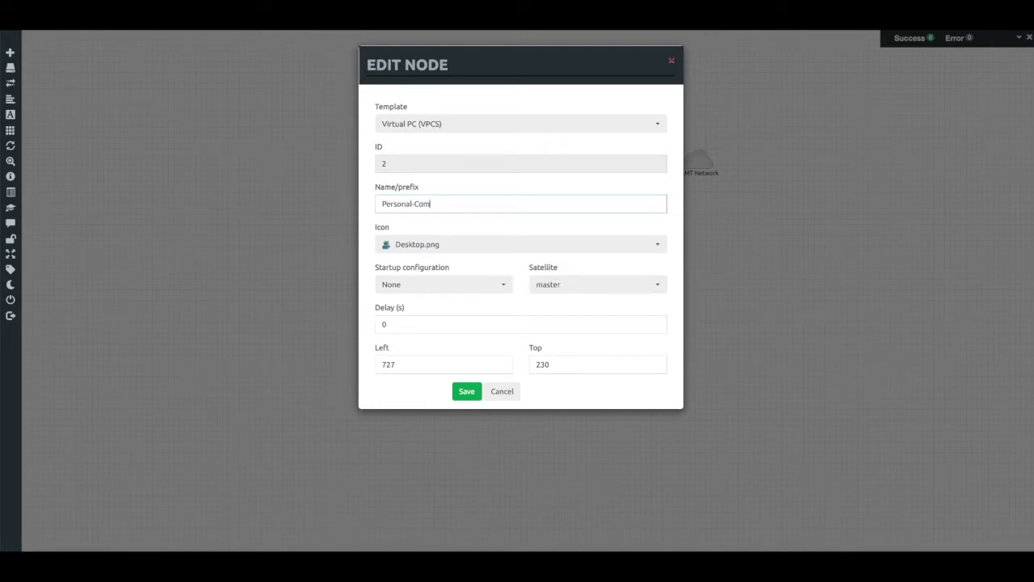
key(BackSpace)
key(BackSpace)
key(BackSpace)
key(BackSpace)
text(uter)
click(477, 397)
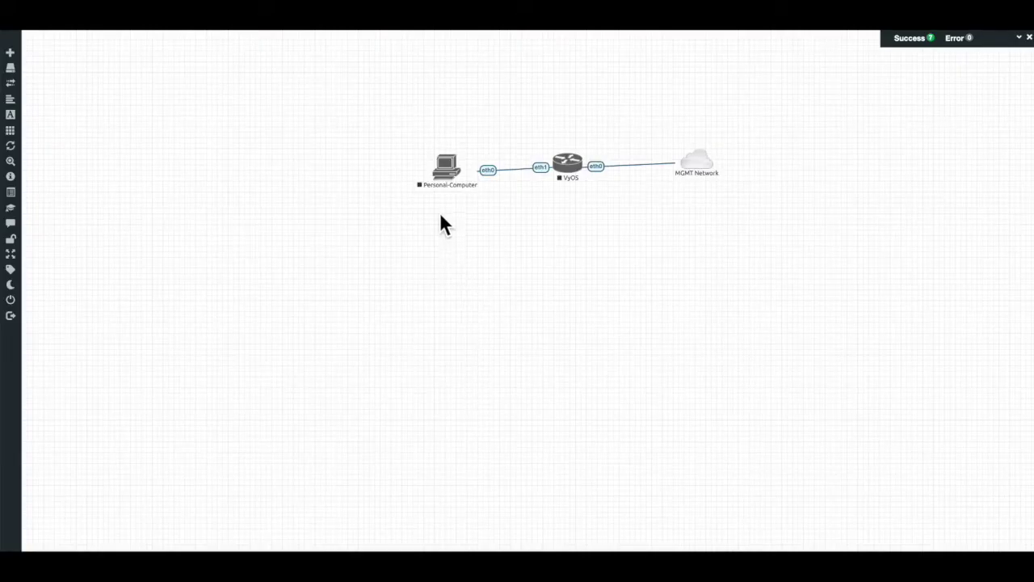
Rename the VyOS router node to R1 and save its settings
right_click(580, 179)
click(599, 229)
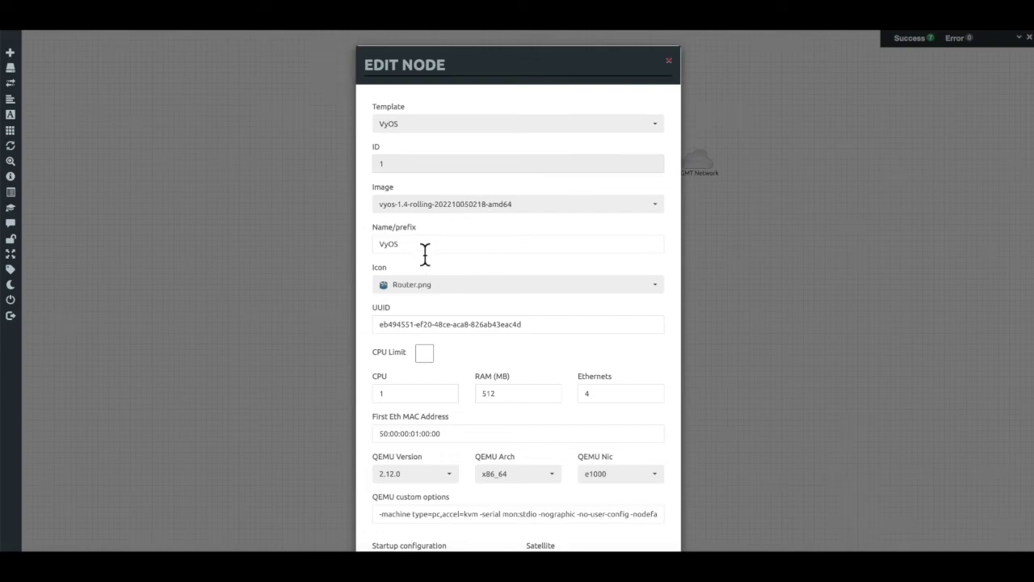
drag(425, 250, 353, 246)
text(R)
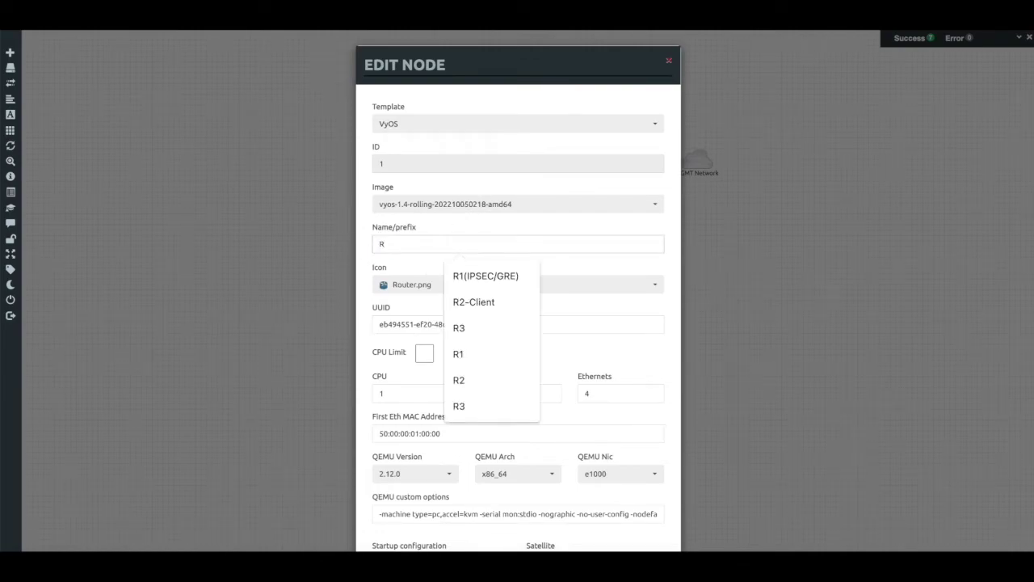
text(1)
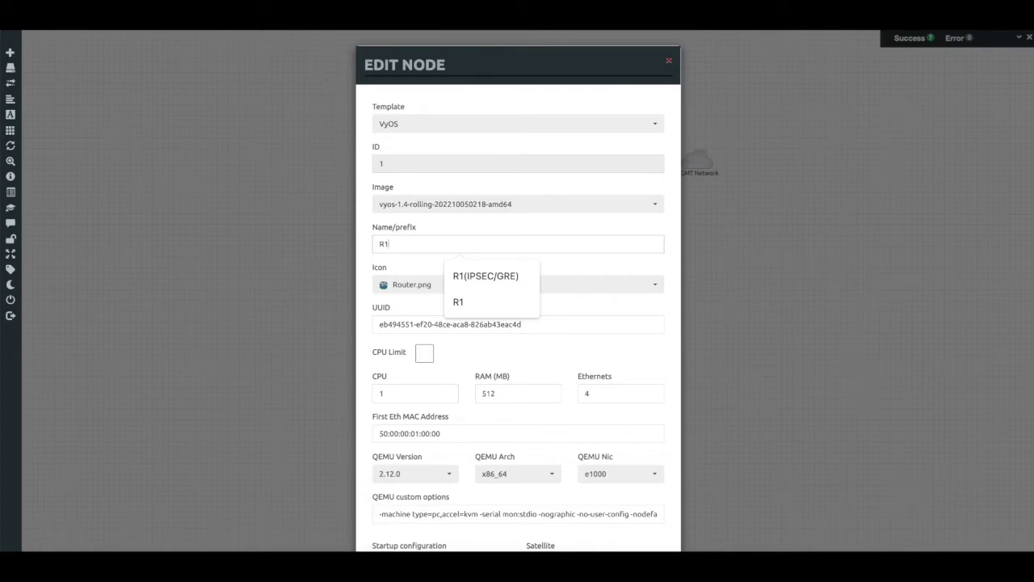
scroll(505, 428, down, 3)
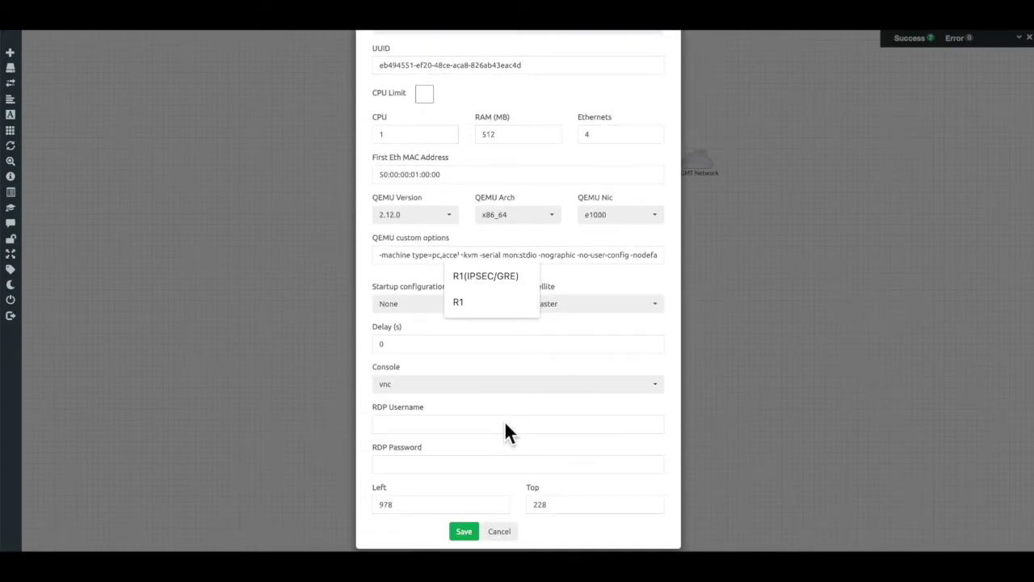
click(475, 537)
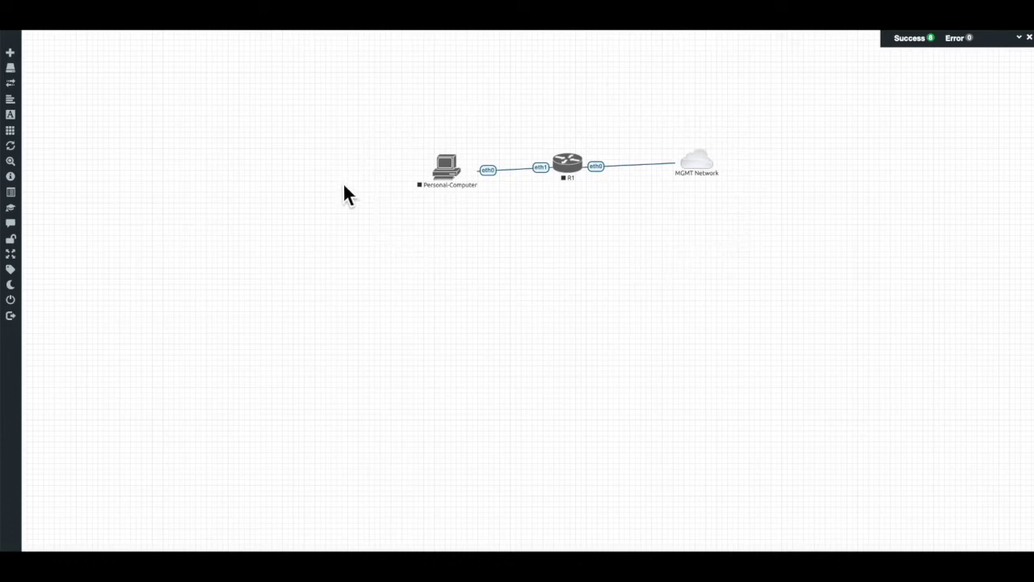
Start the R1 router and the Personal-Computer node, then open R1's console
click(571, 165)
click(603, 181)
click(460, 180)
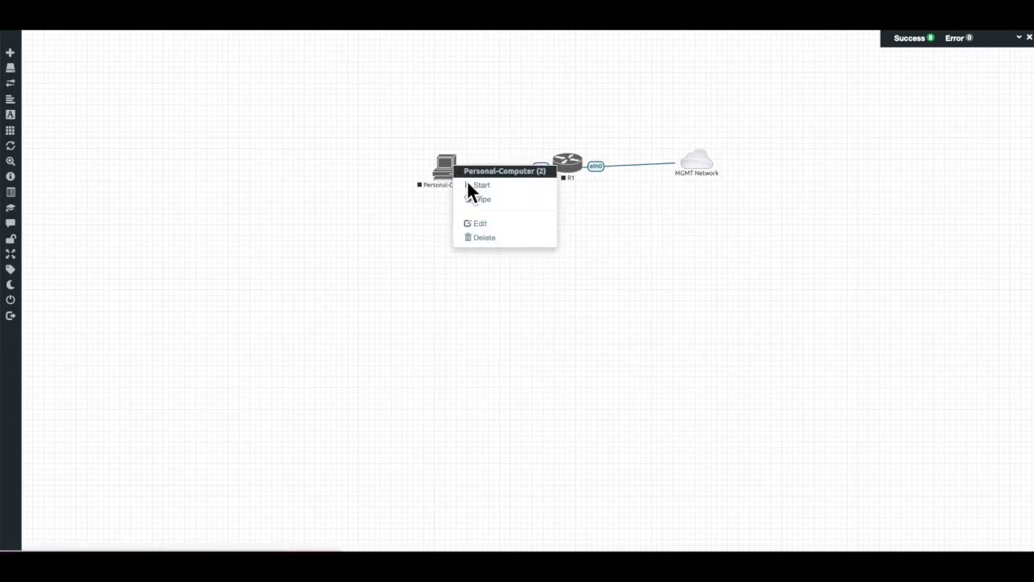
click(470, 186)
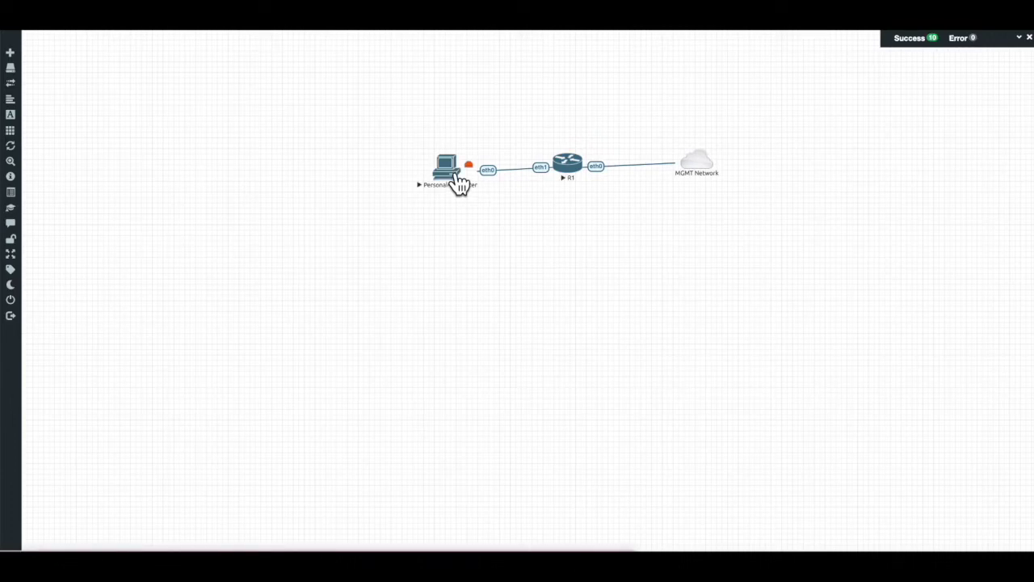
click(572, 179)
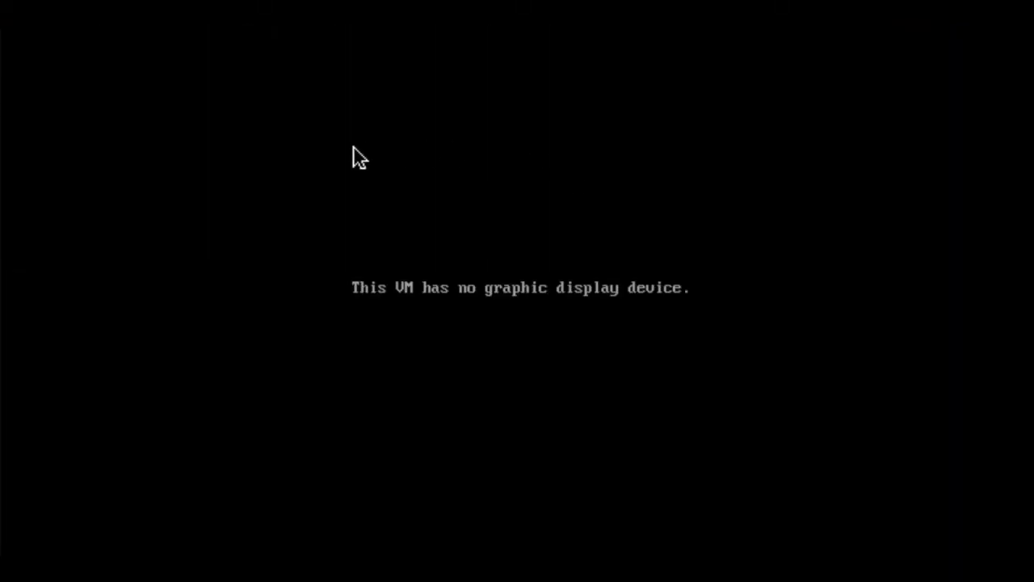
Close the empty VyOS VNC window and reopen R1's text console from its node menu
click(364, 17)
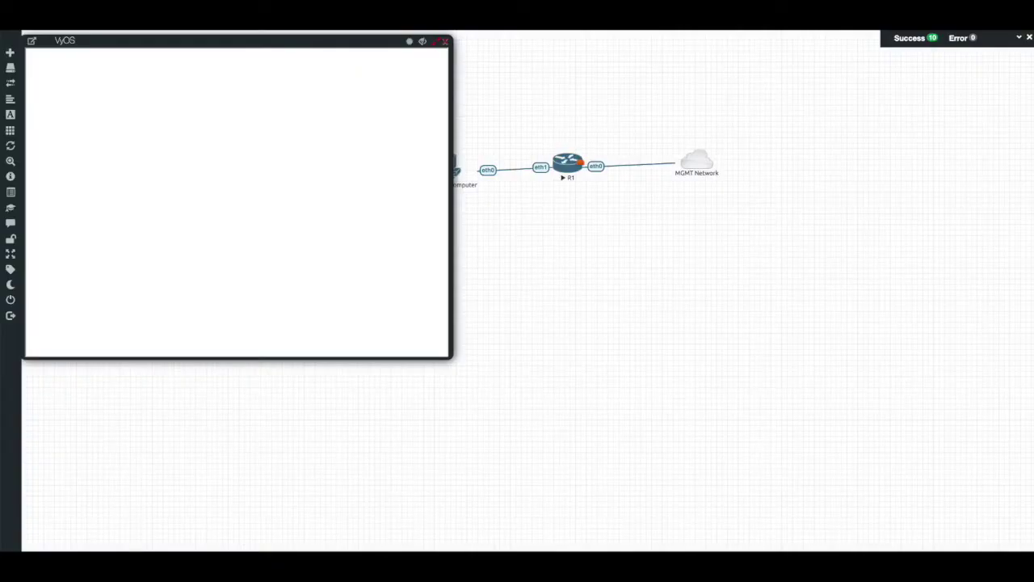
click(444, 41)
right_click(572, 177)
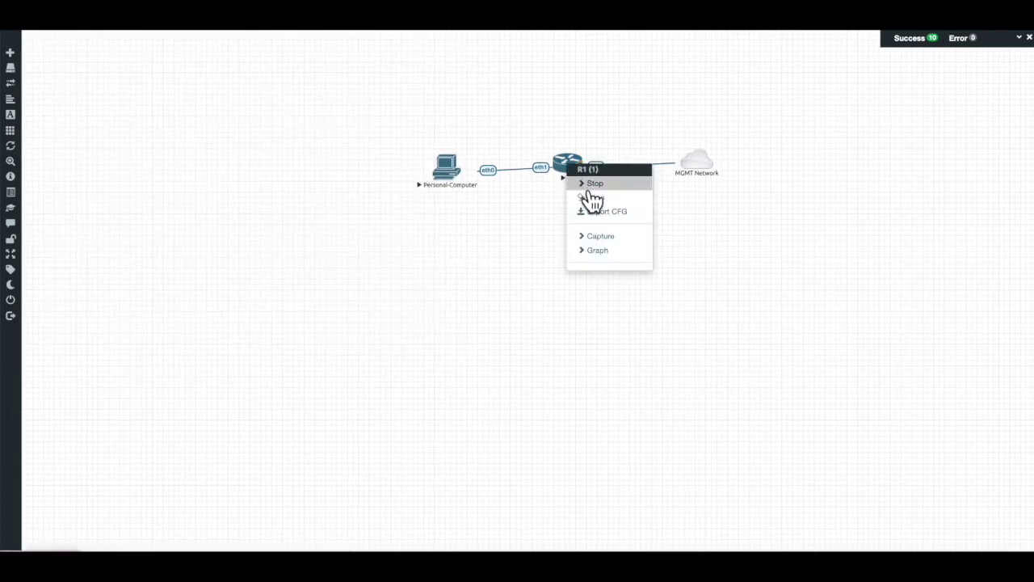
click(591, 202)
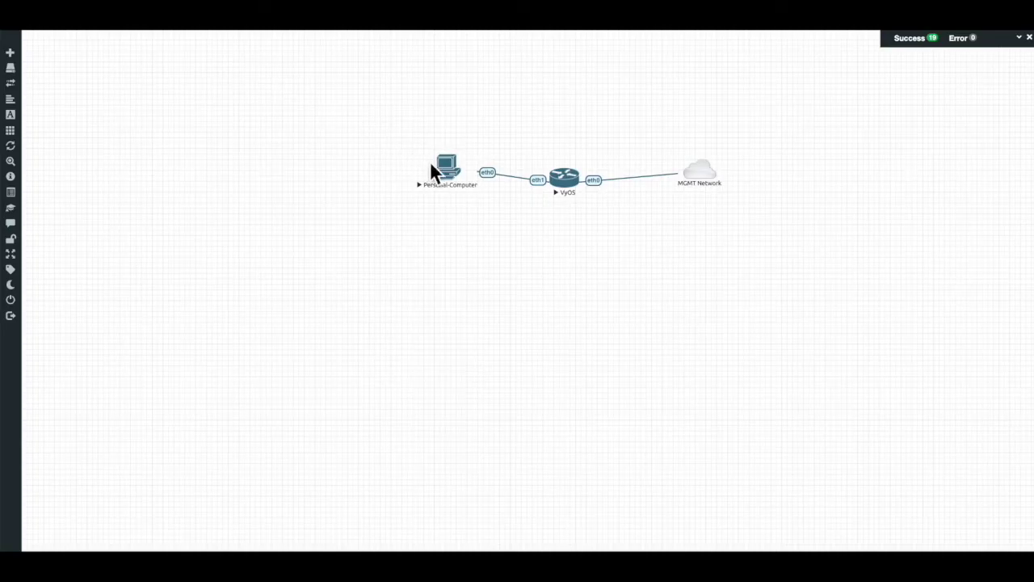
Open the Personal-Computer's VPCS console and run ifconfig
click(431, 161)
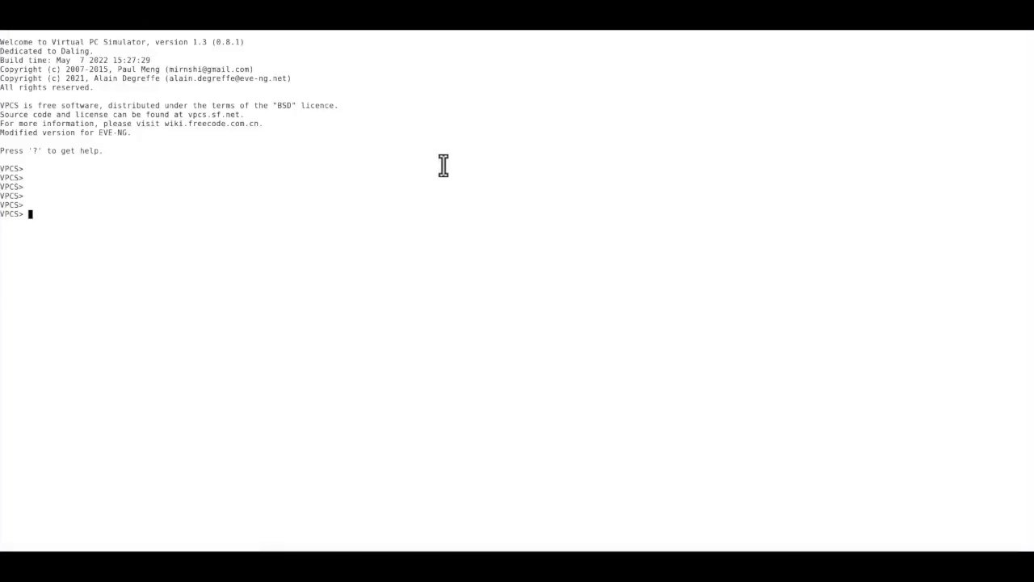
key(Return)
key(Return)
key(Return)
key(Return)
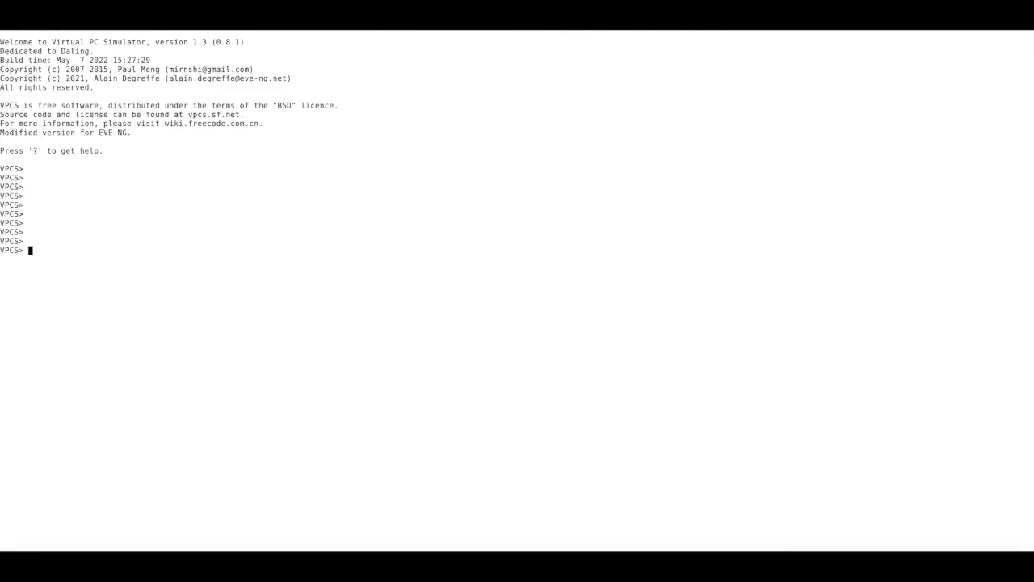
text(ifconfig)
key(Return)
Show the ip command's help and highlight its address and dhcp options
text(ip)
key(Return)
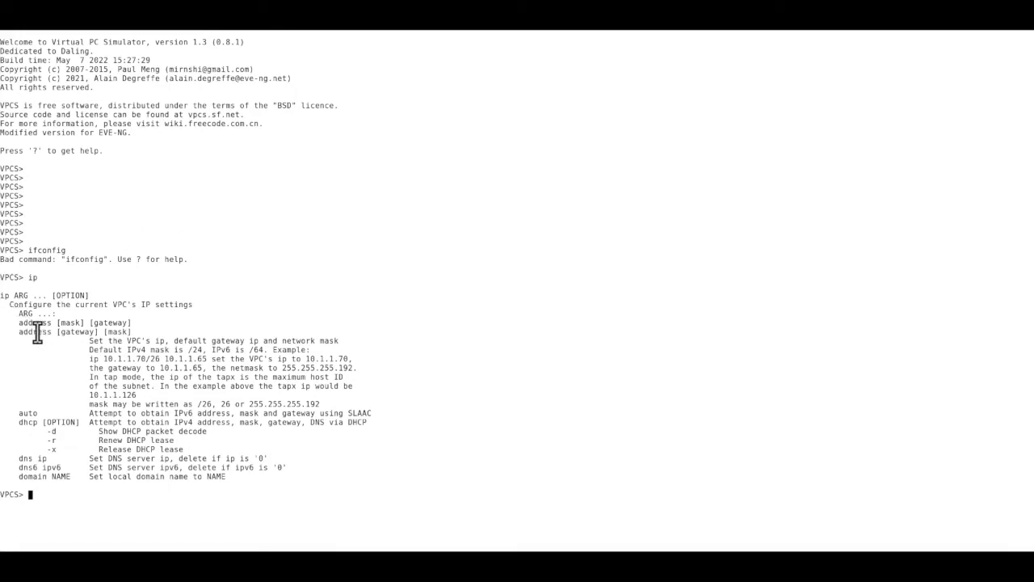
drag(20, 324, 55, 326)
drag(19, 424, 40, 426)
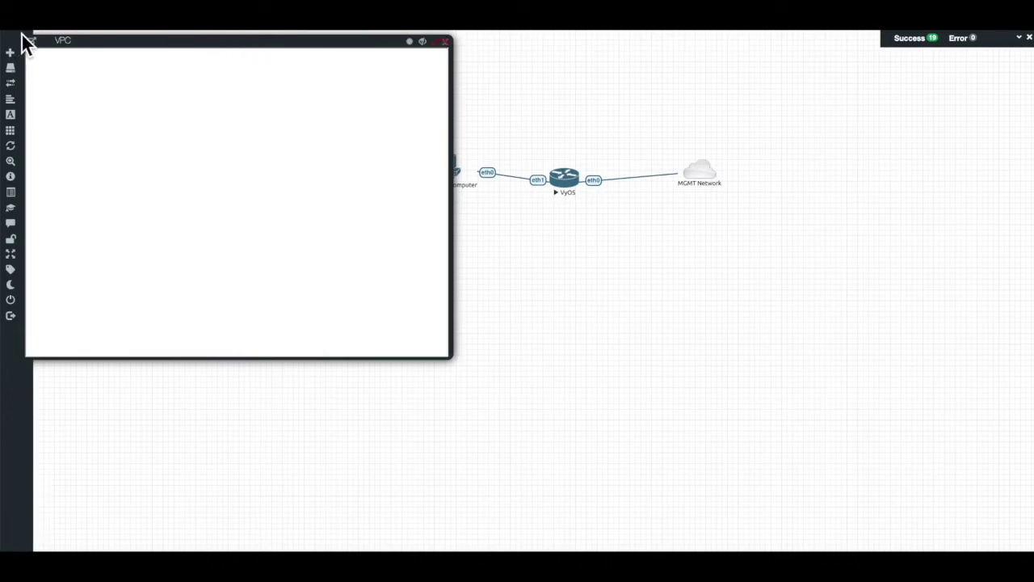
Close the VPC console and nudge the VyOS router and Personal-Computer nodes slightly
click(43, 53)
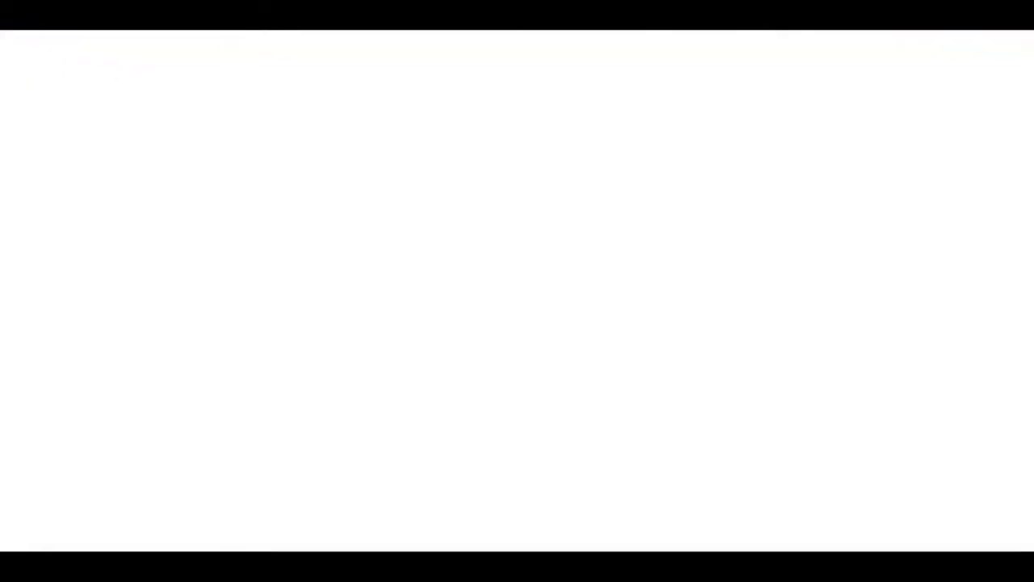
click(580, 184)
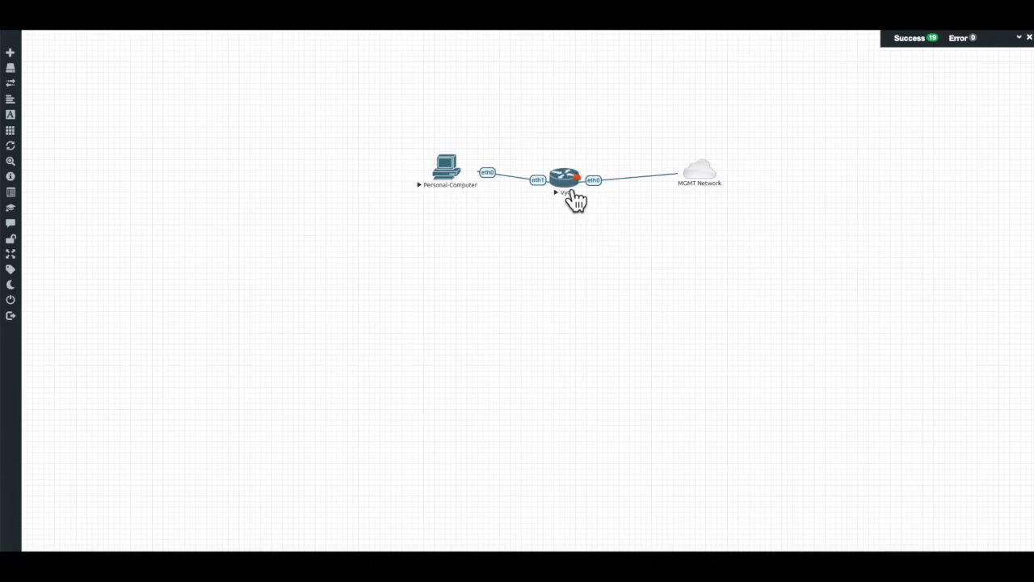
drag(575, 201, 577, 189)
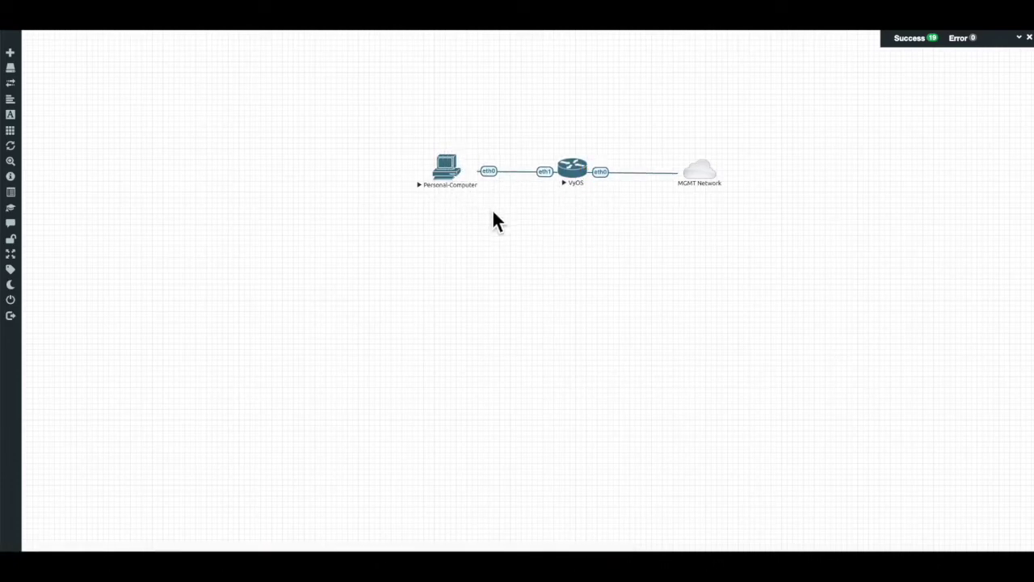
right_click(578, 183)
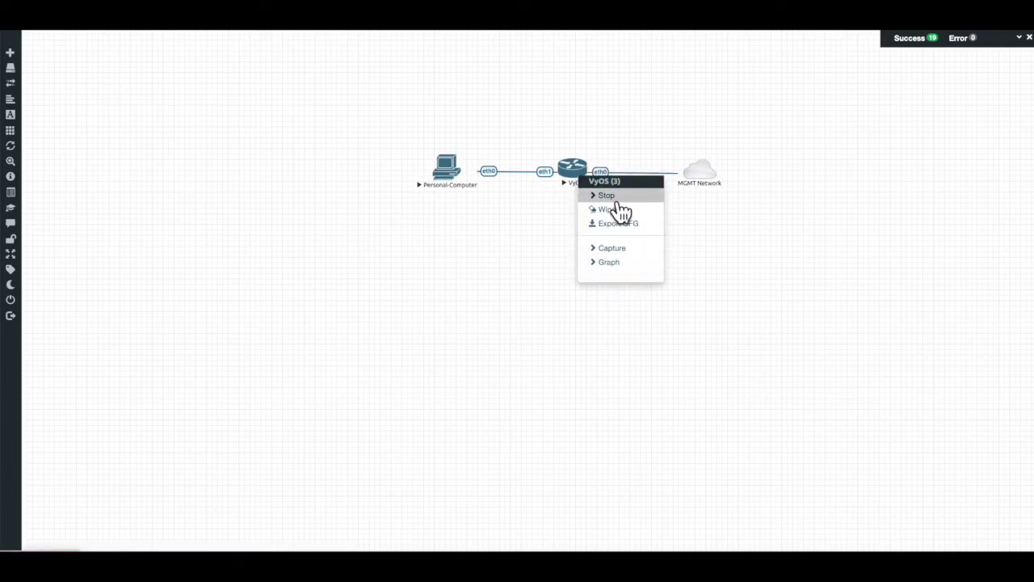
click(544, 231)
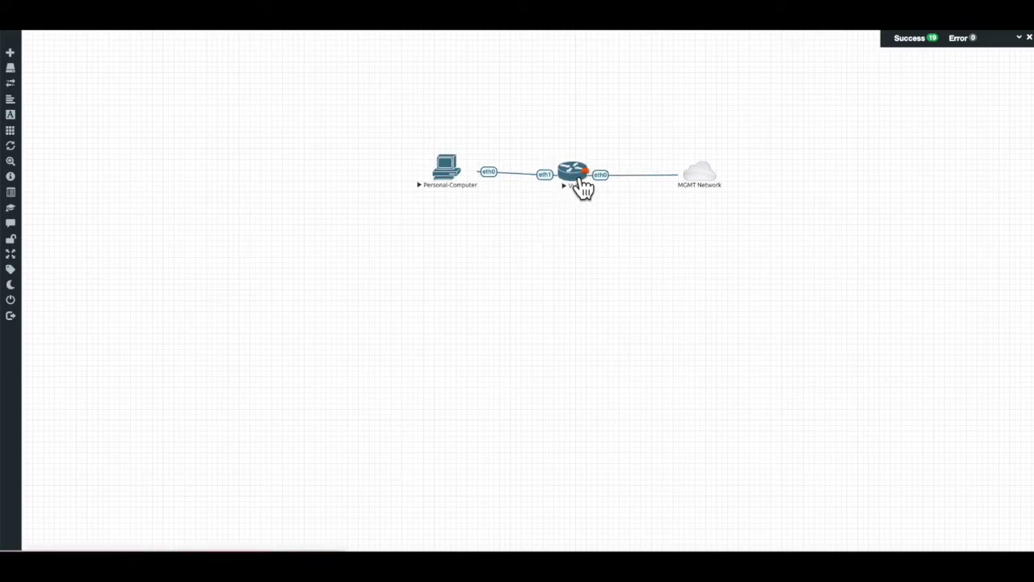
drag(458, 192, 460, 195)
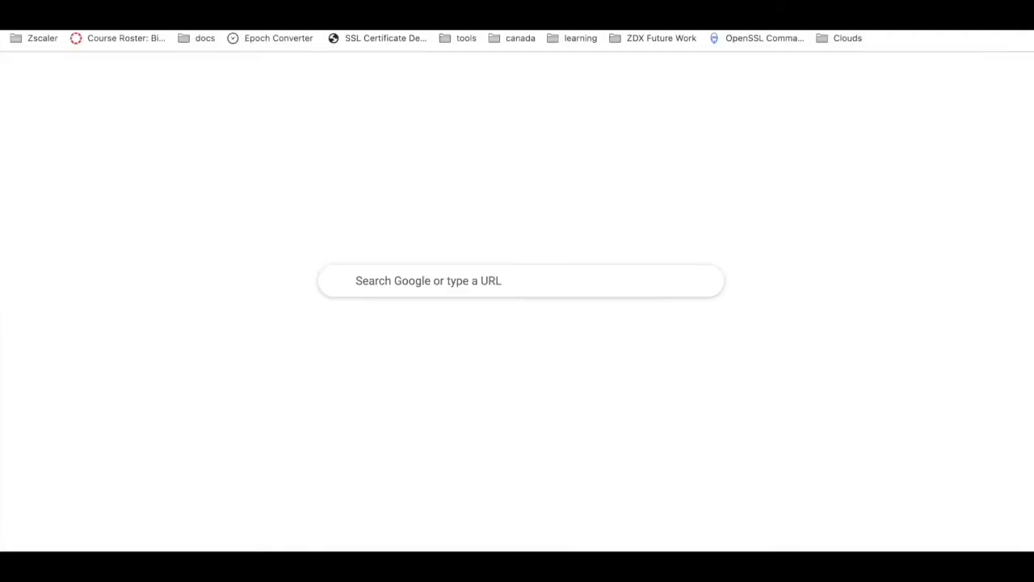
Type 'vyos' into the new Chrome tab's search box
text(vyos)
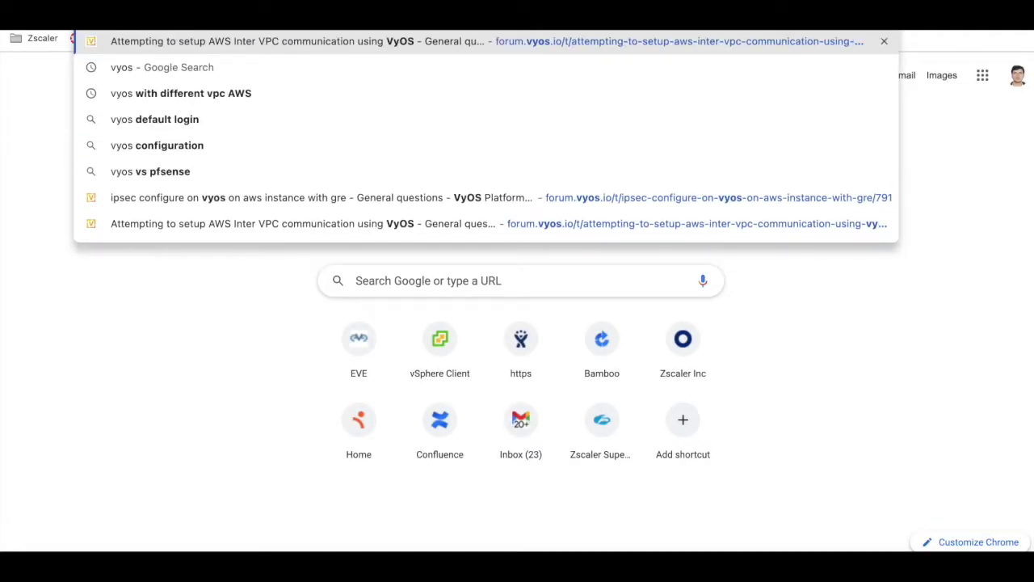
Open the ipsec forum suggestion, then search Google for 'vyos configuration to IP address'
click(411, 197)
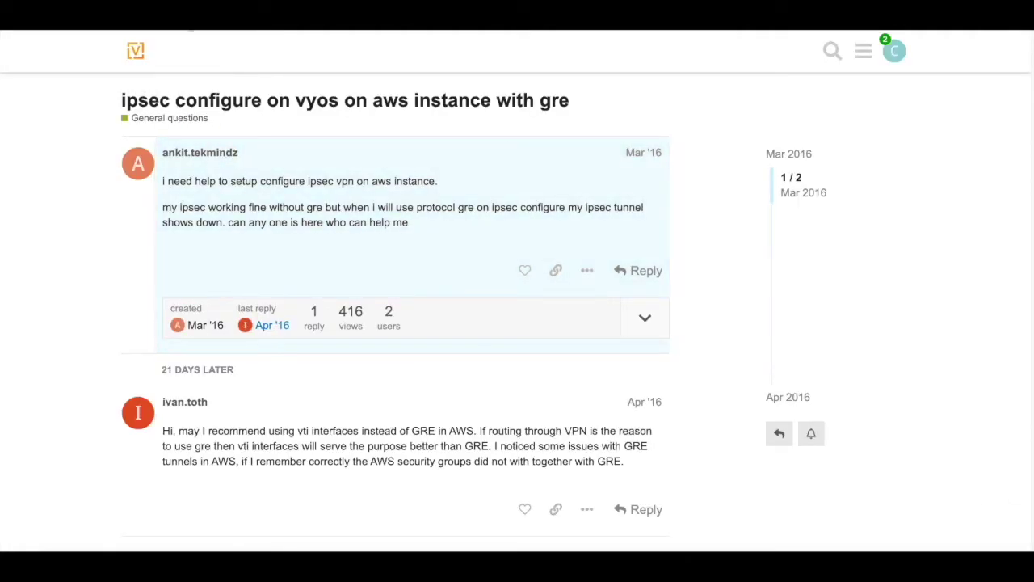
click(188, 30)
text(vyos)
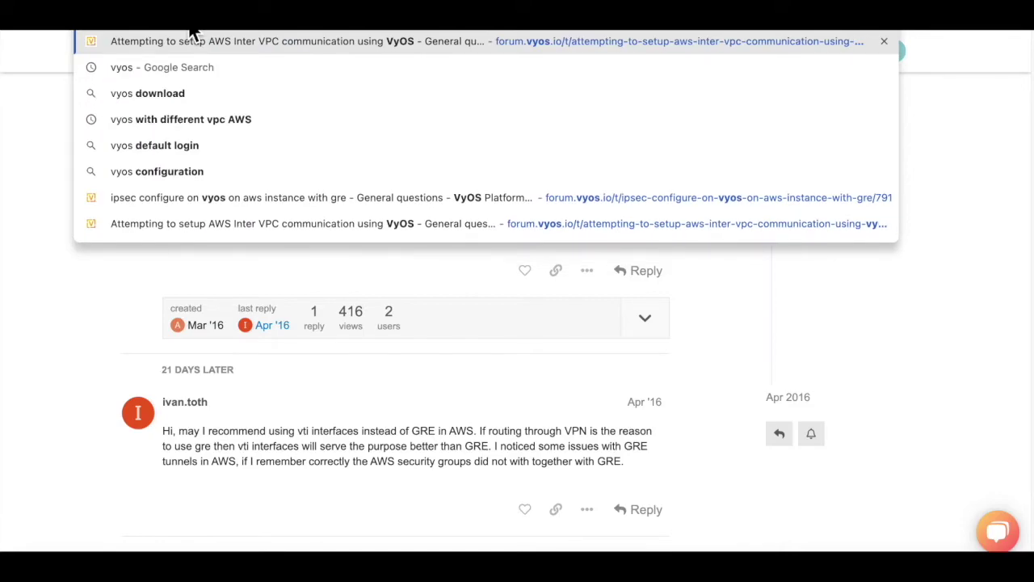
text( configurea)
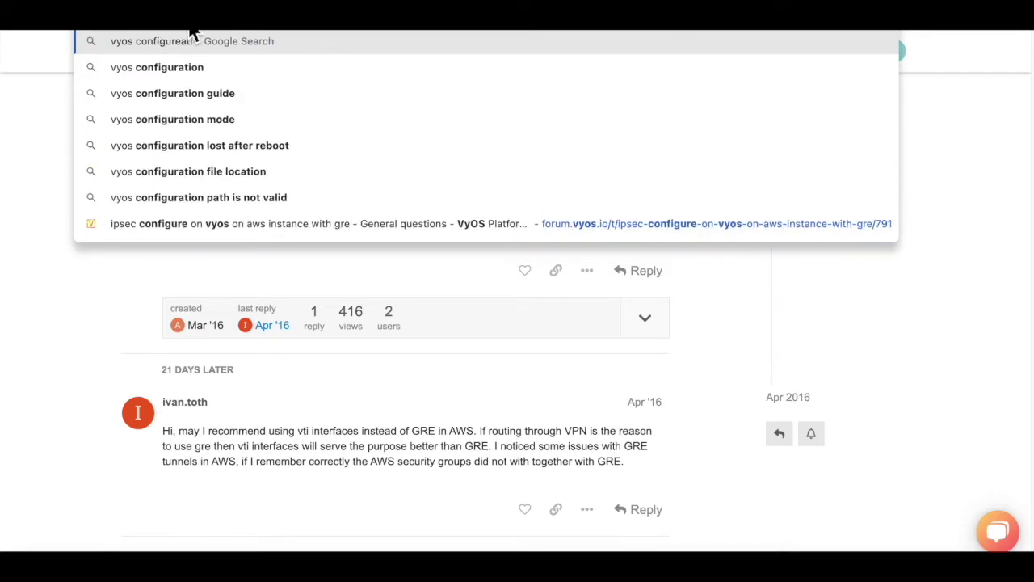
key(BackSpace)
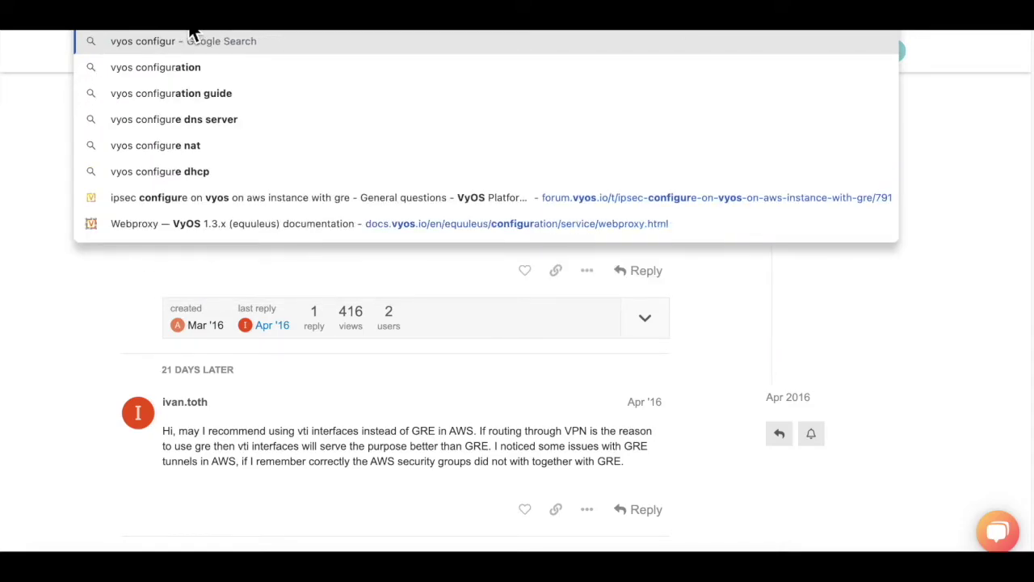
text(ation to)
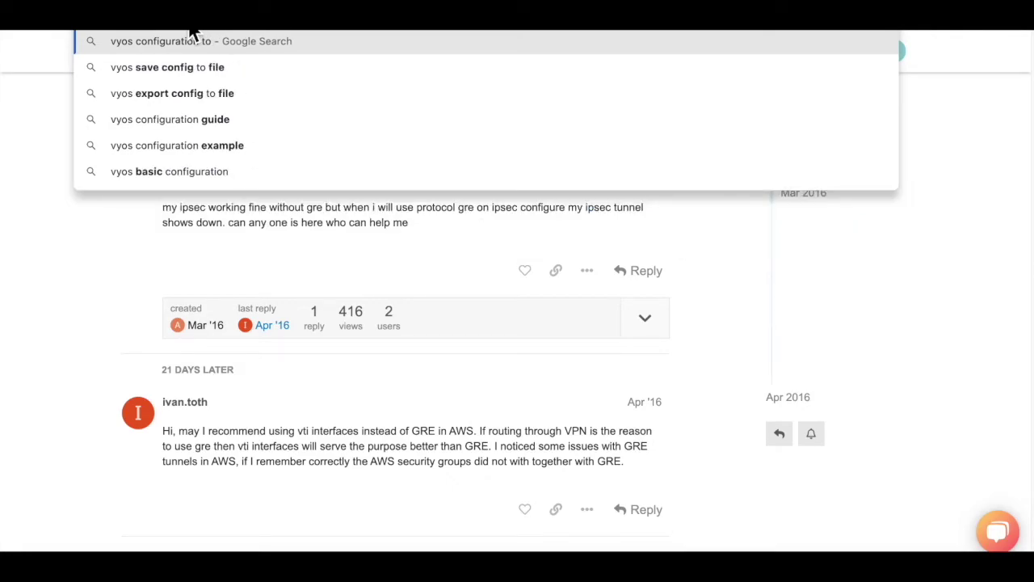
text(i)
key(BackSpace)
text(IP addrs)
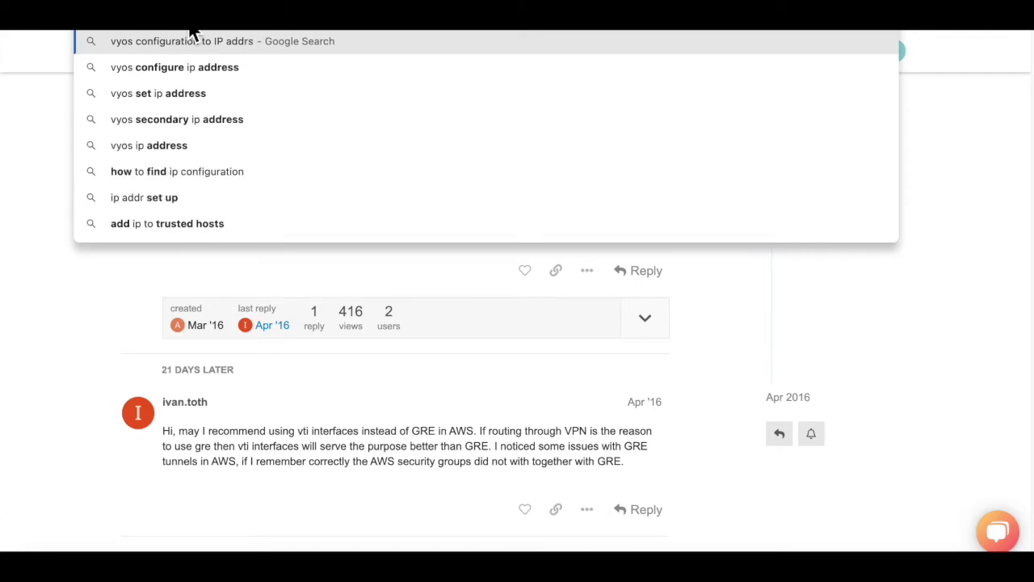
key(BackSpace)
text(ess)
key(Return)
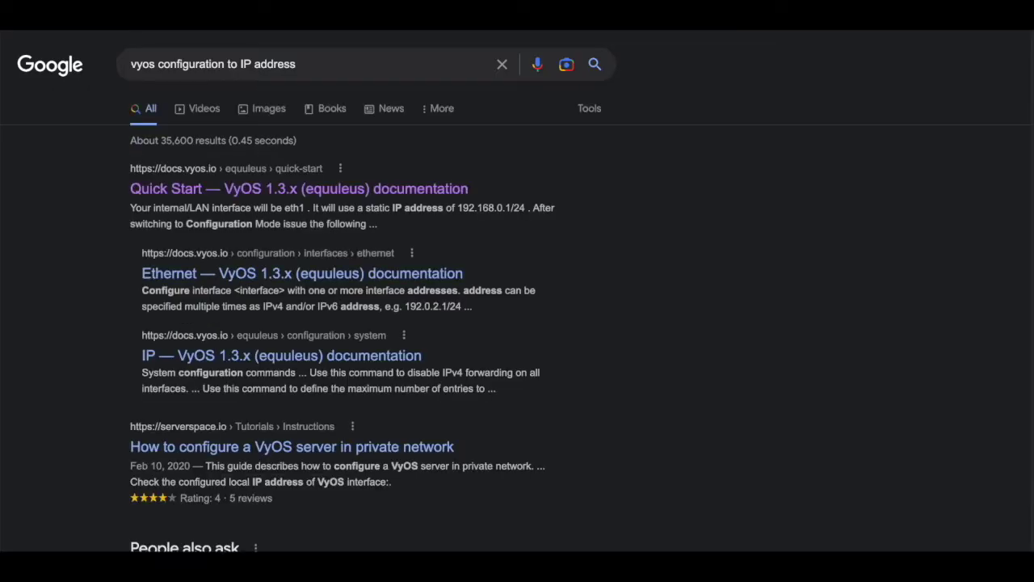
Open the VyOS Quick Start documentation and close the EthicalAds advert covering it
click(253, 194)
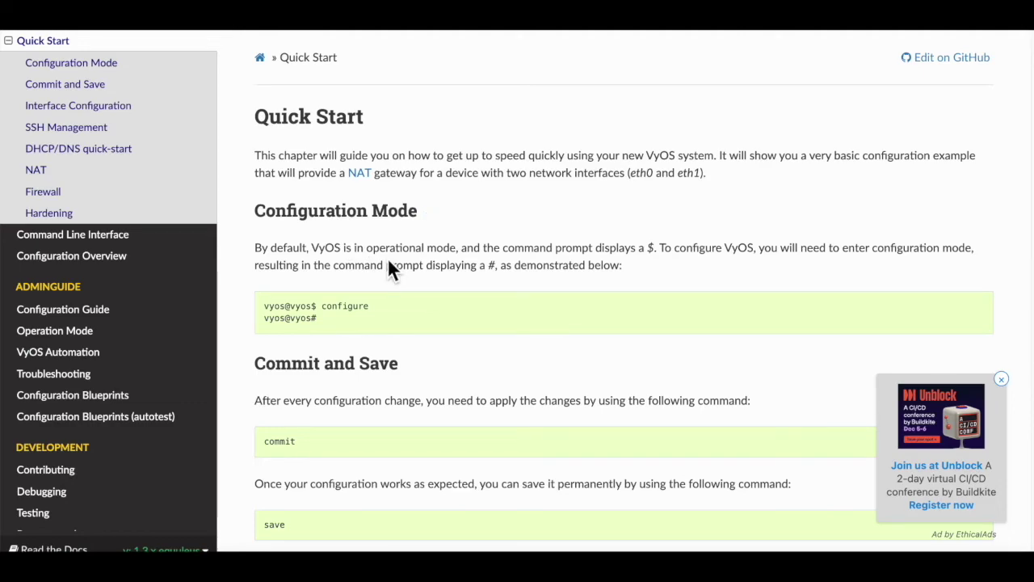
scroll(389, 262, down, 1)
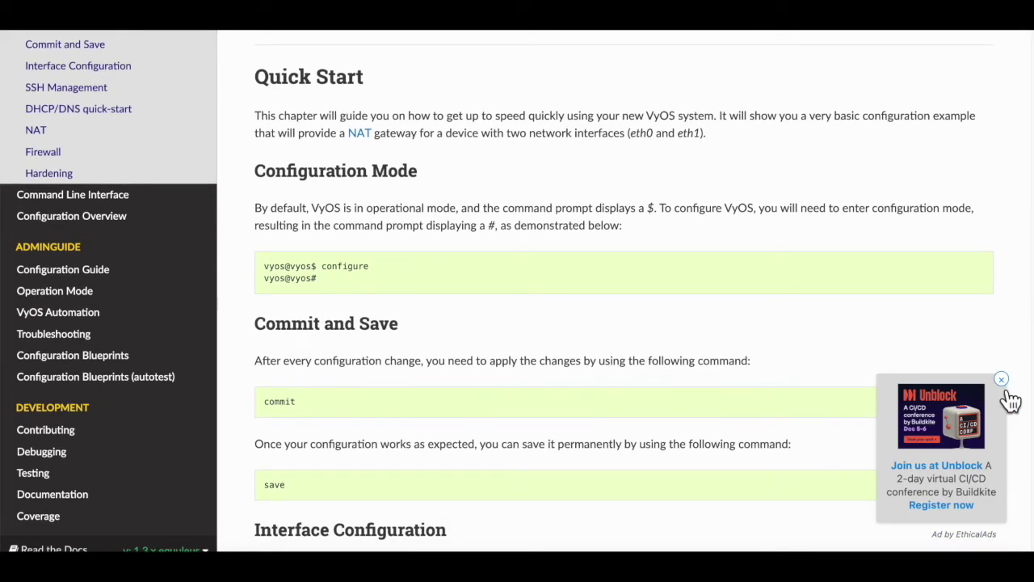
click(1001, 378)
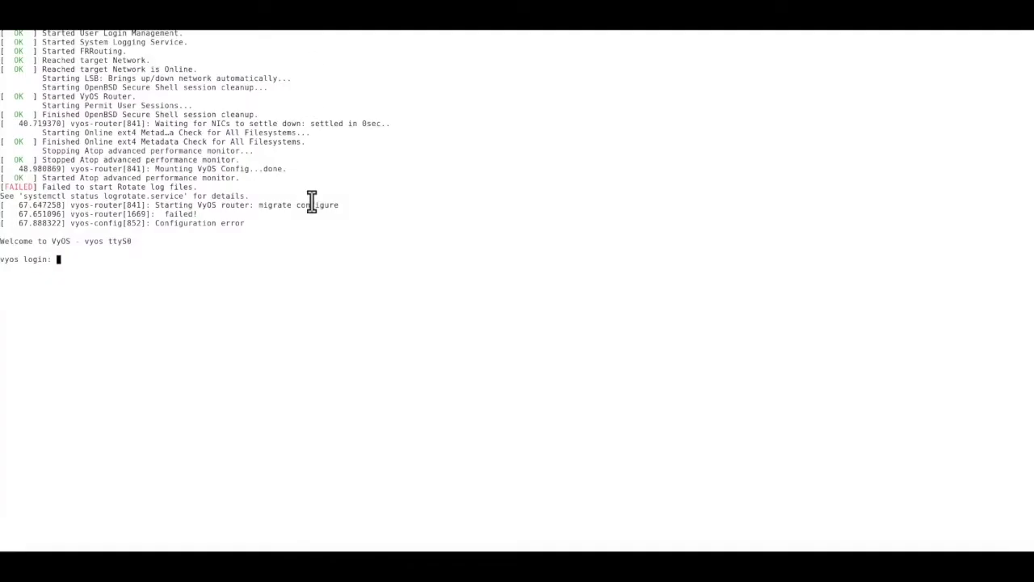
Log in to the VyOS router as user vyos and list its configuration with 'sh config'
text(vyos)
key(Return)
key(Return)
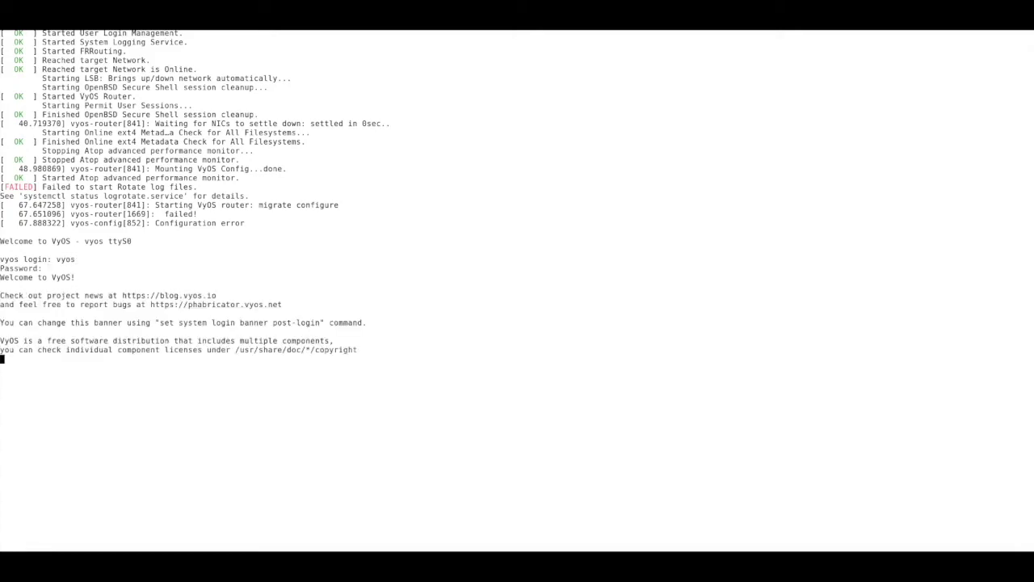
key(Return)
key(Return)
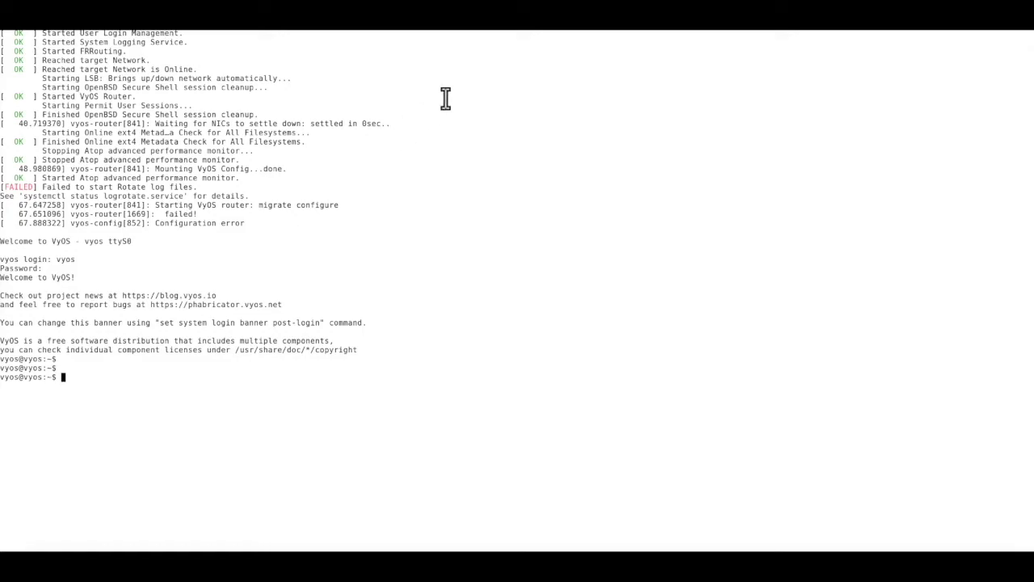
text(sh config)
key(Return)
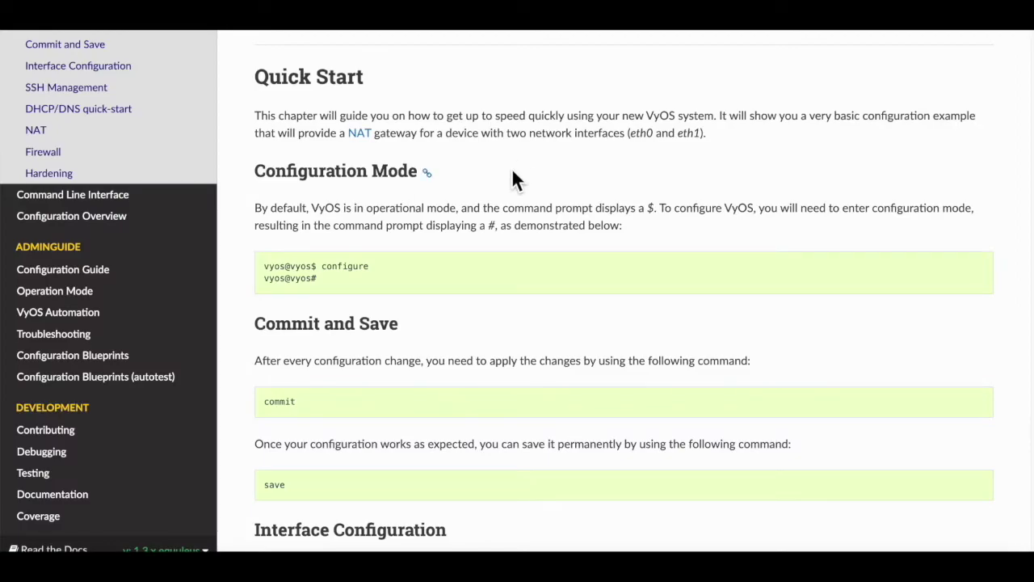
Scroll to Interface Configuration and select the eth0 DHCP 'set interfaces' command line
scroll(323, 210, down, 4)
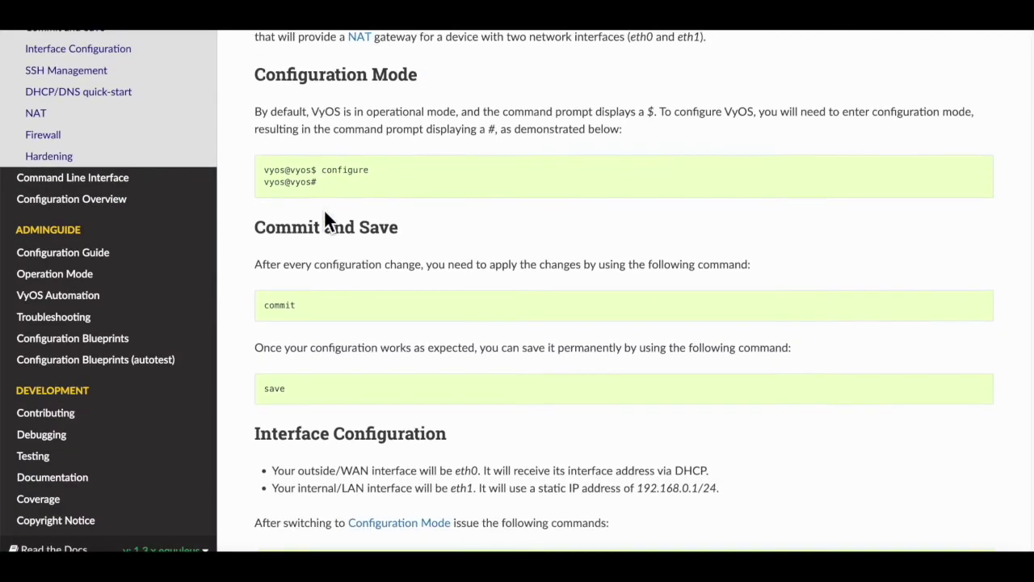
scroll(324, 211, down, 1)
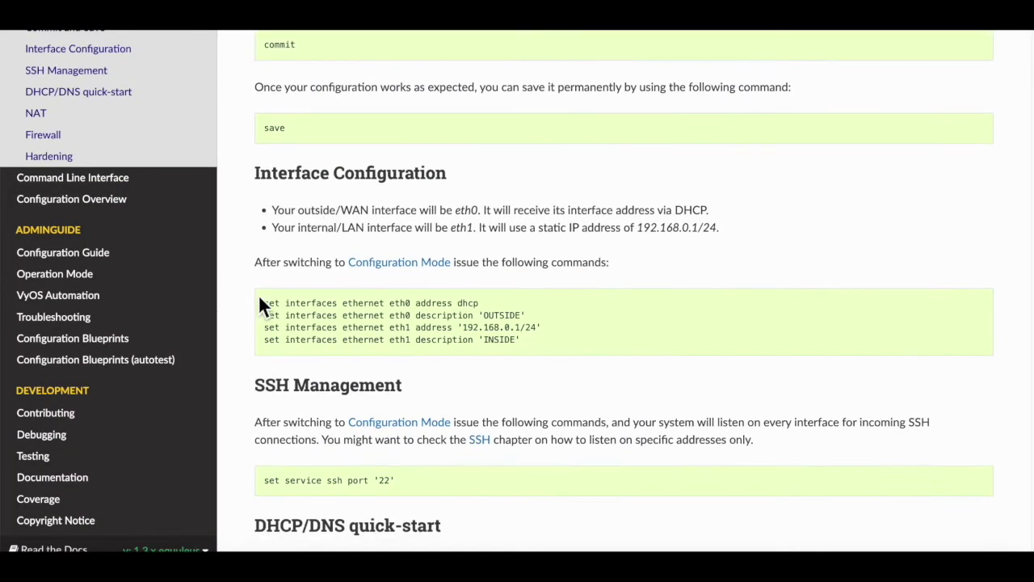
drag(261, 301, 457, 365)
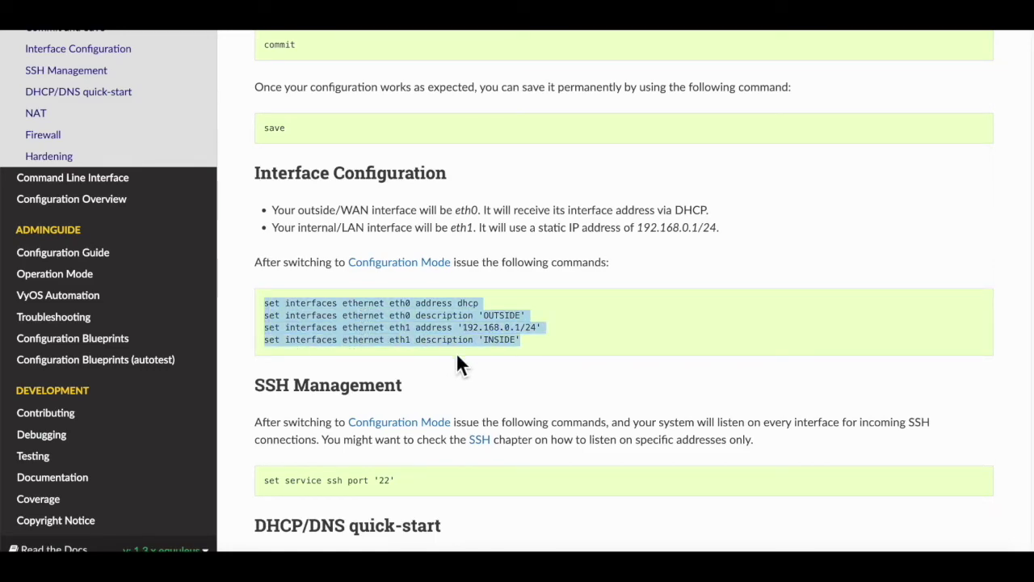
click(508, 364)
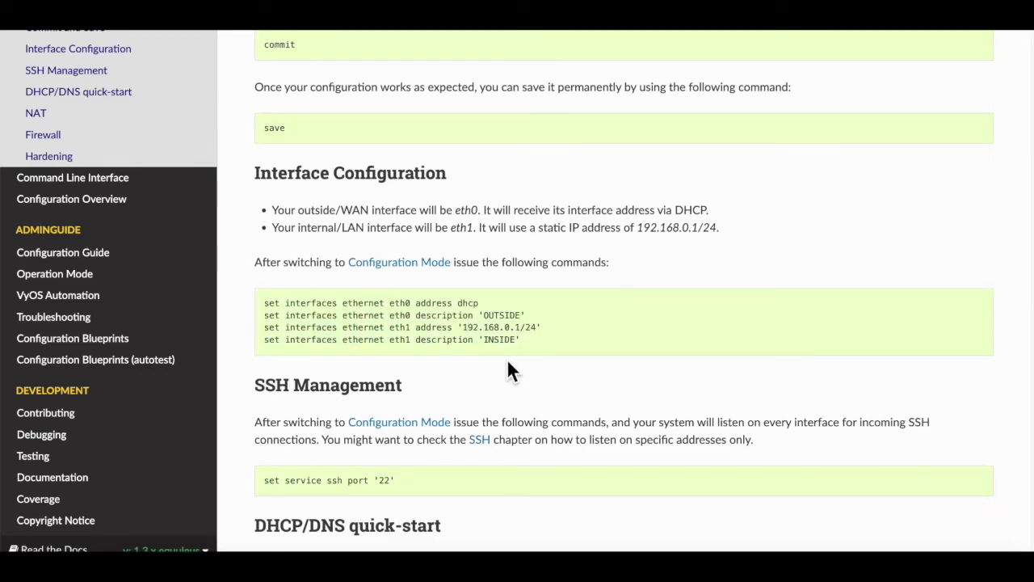
drag(264, 304, 474, 314)
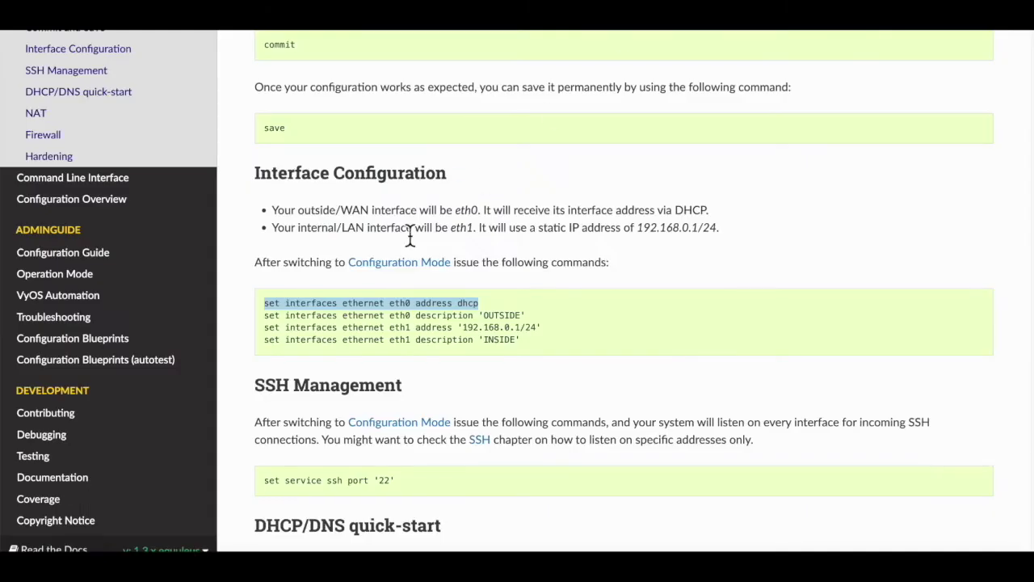
Scroll down through the DHCP/DNS, NAT, Firewall and Hardening commands, then back up
click(302, 300)
scroll(304, 303, down, 4)
scroll(304, 310, down, 10)
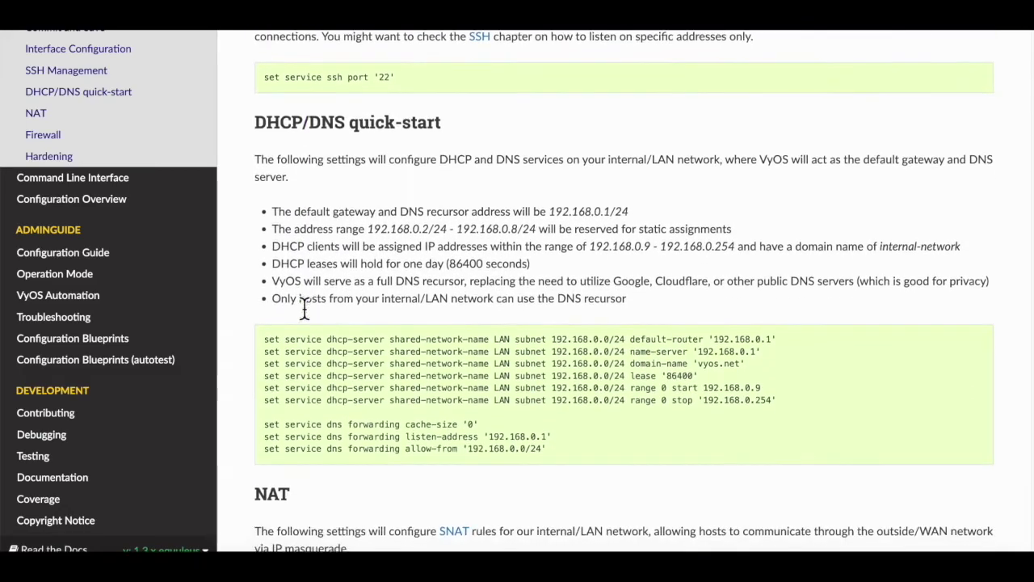
scroll(306, 309, down, 10)
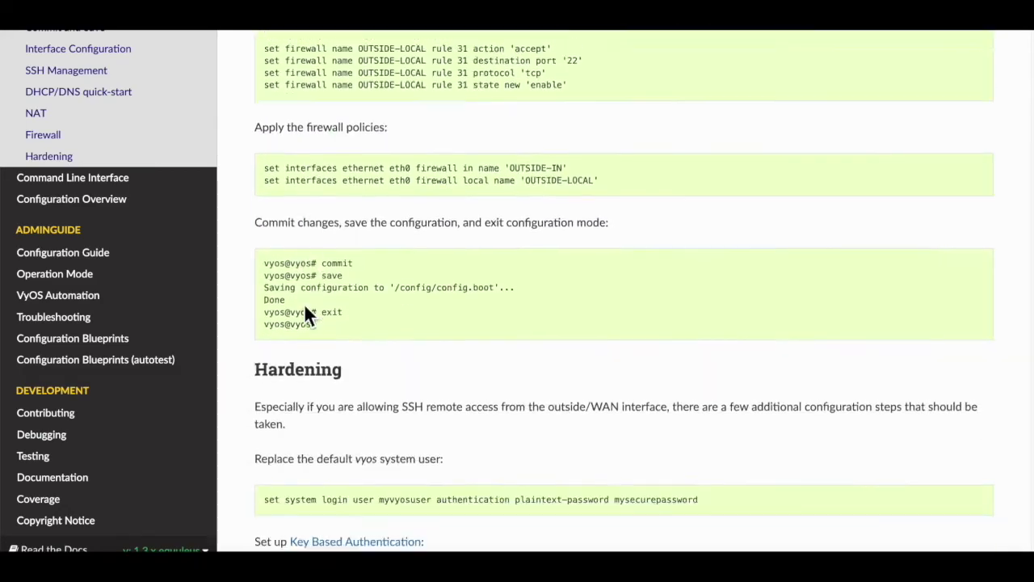
scroll(305, 308, up, 12)
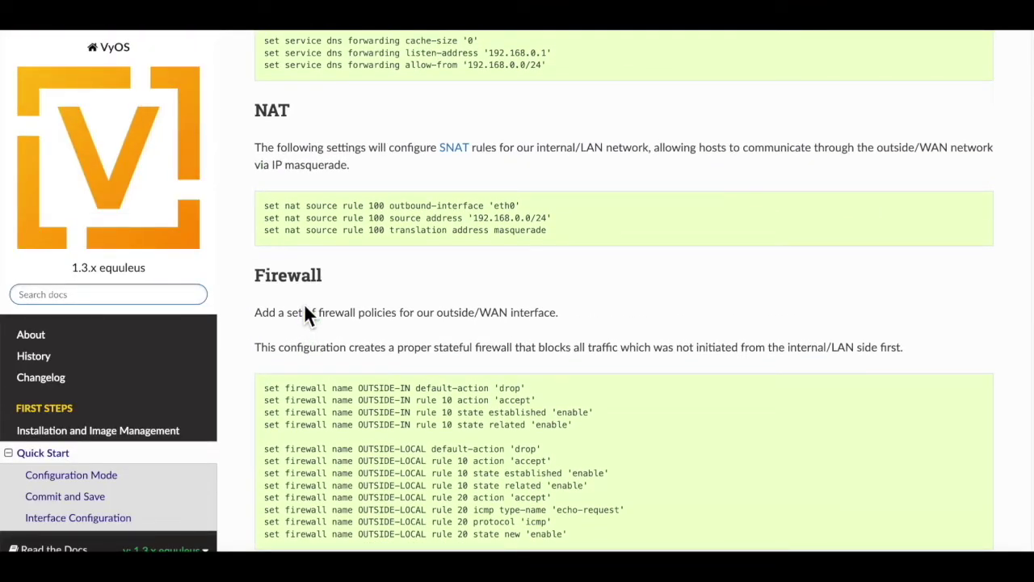
scroll(307, 315, up, 5)
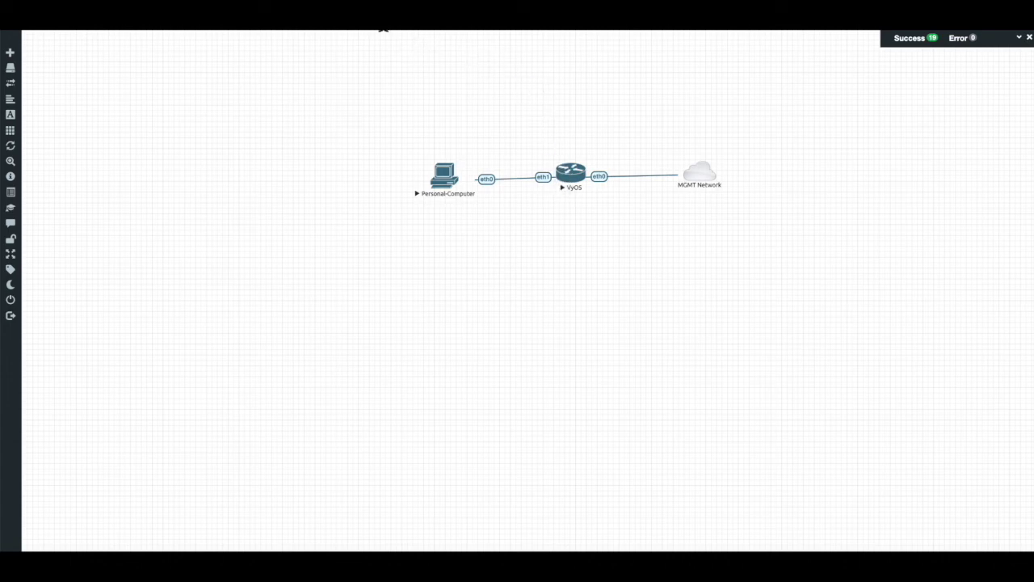
Scroll through the DHCP/DNS and NAT sections of the VyOS Quick Start documentation
click(575, 16)
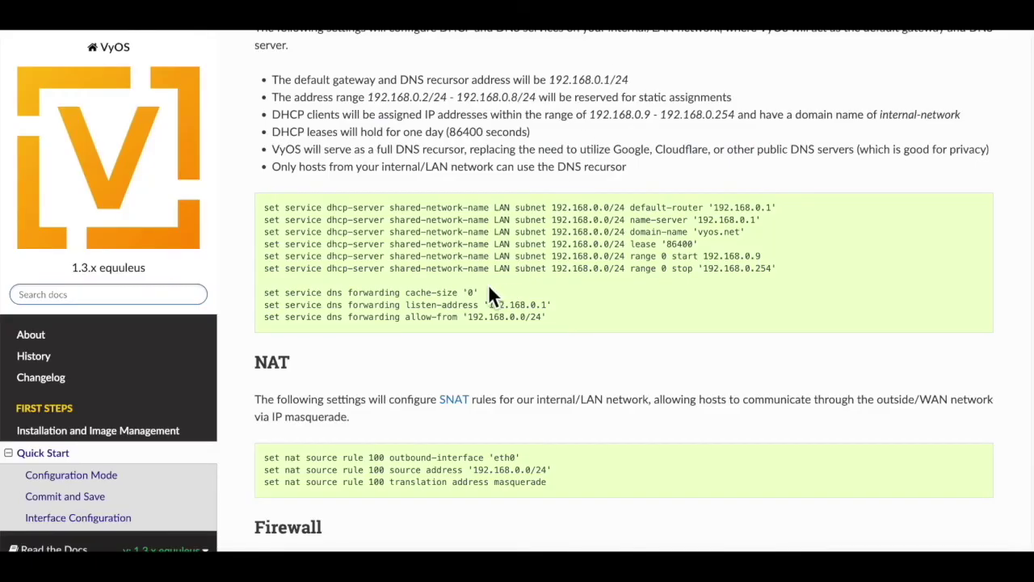
scroll(547, 464, down, 1)
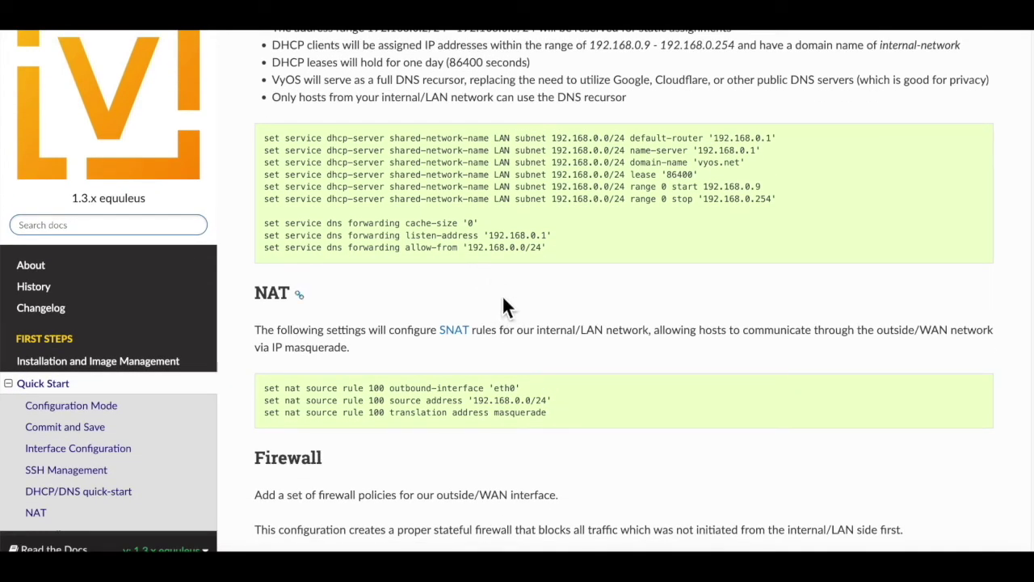
scroll(470, 277, up, 1)
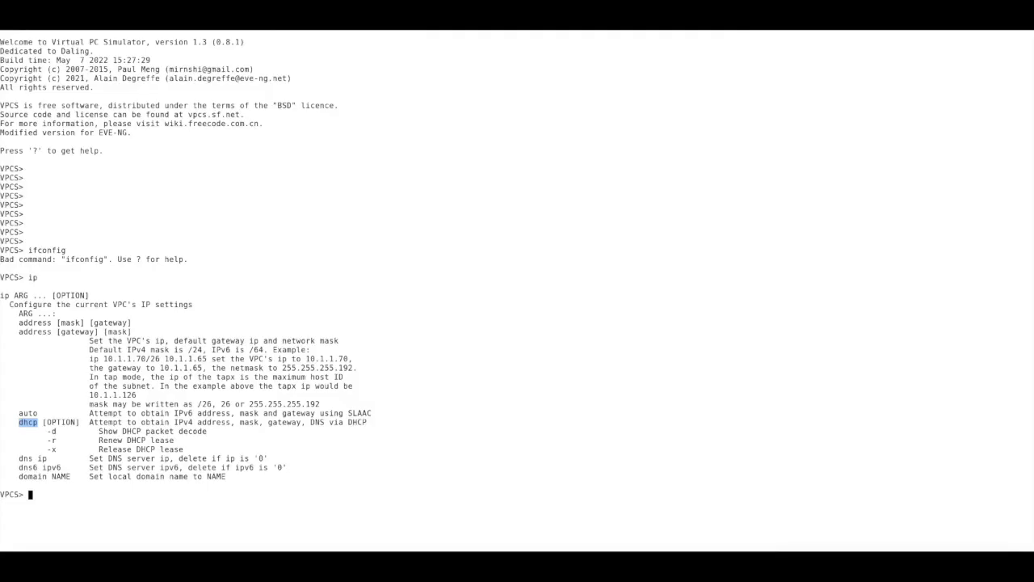
Highlight the ip help's address syntax and its DHCP and DNS options in the VPCS console
drag(30, 274, 67, 366)
drag(95, 478, 51, 386)
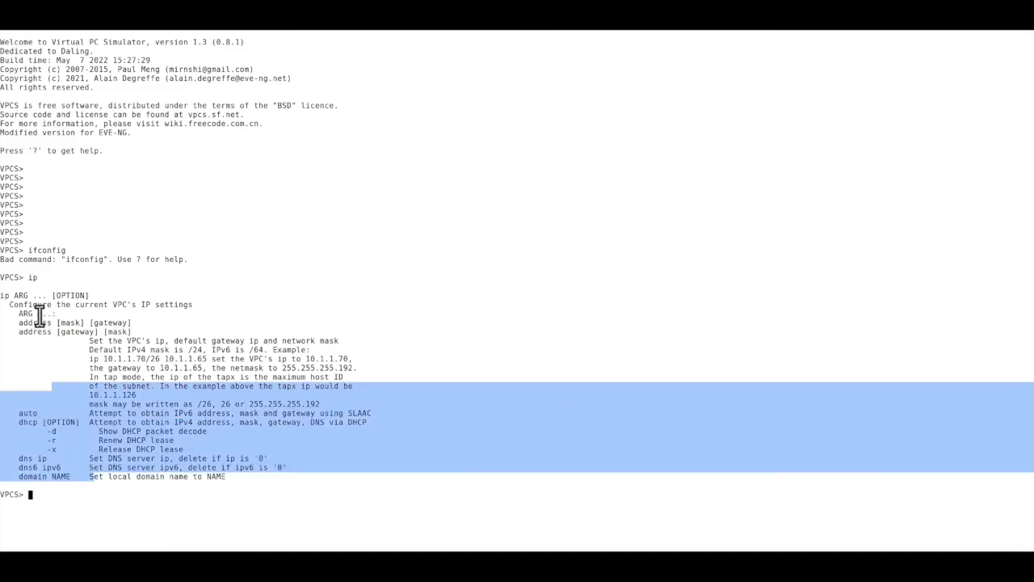
drag(31, 279, 202, 404)
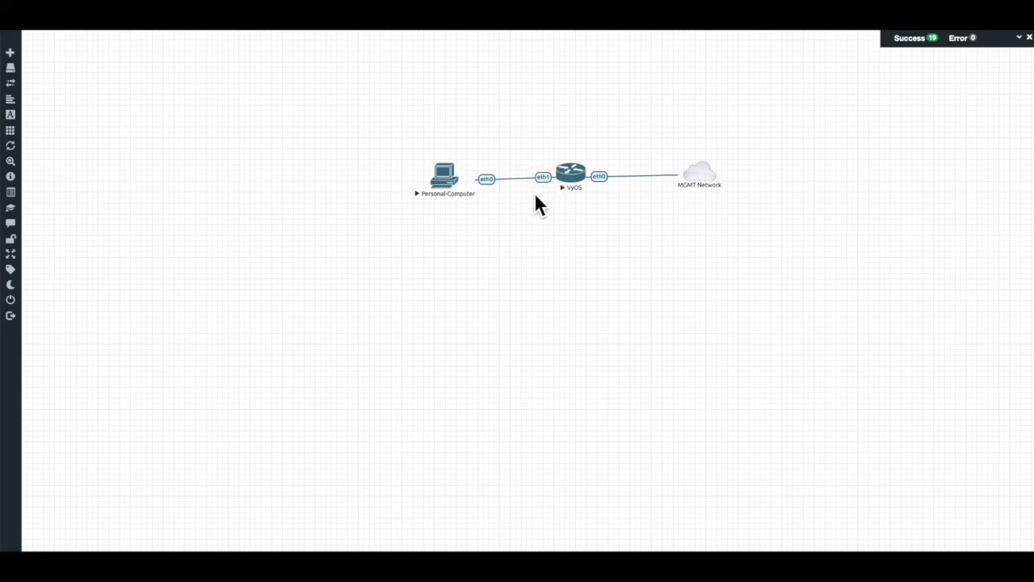
Open the Personal-Computer's console and highlight the [gateway] argument of the ip address syntax
mouse_move(450, 198)
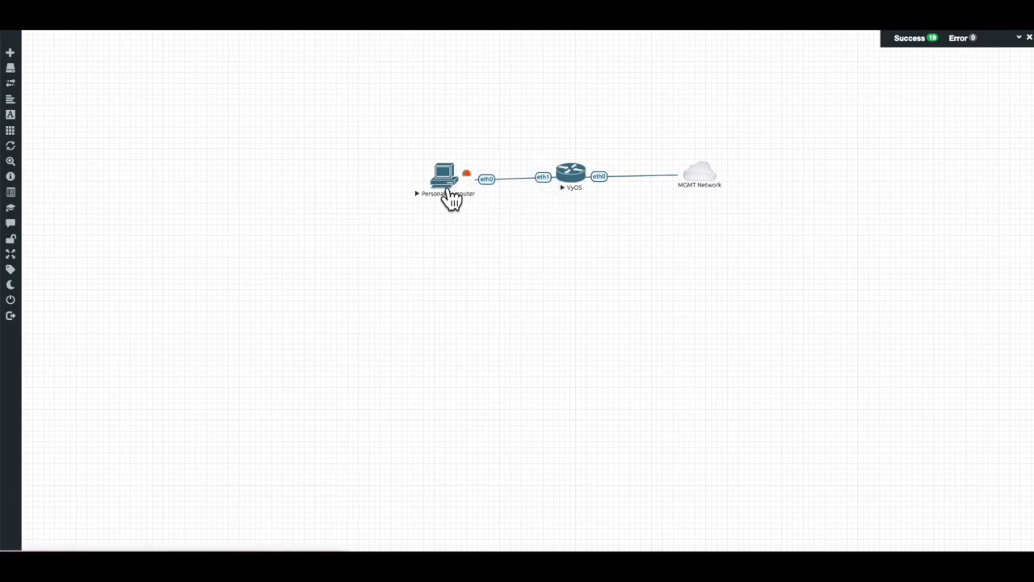
click(446, 184)
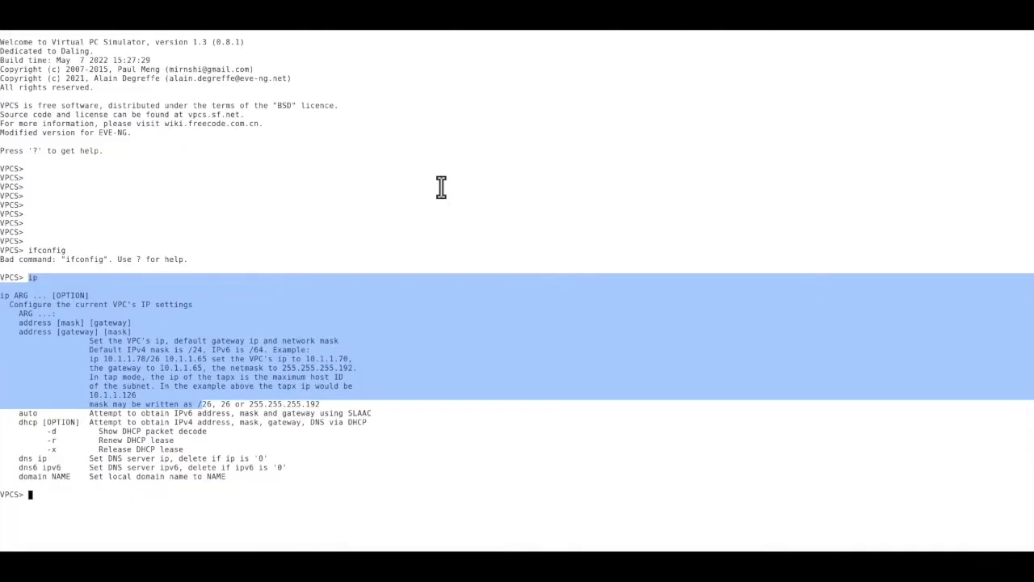
click(36, 286)
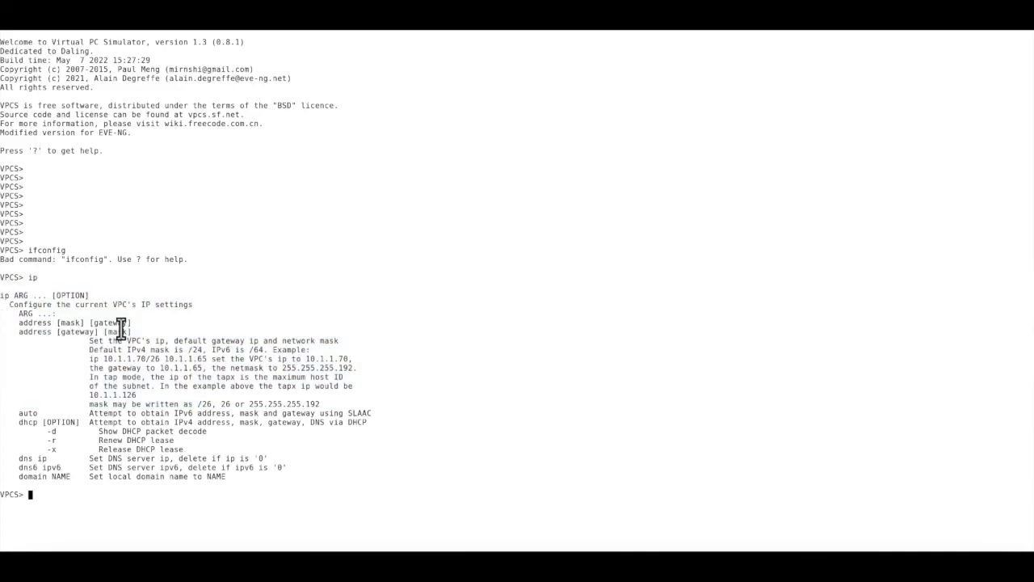
drag(135, 326, 95, 327)
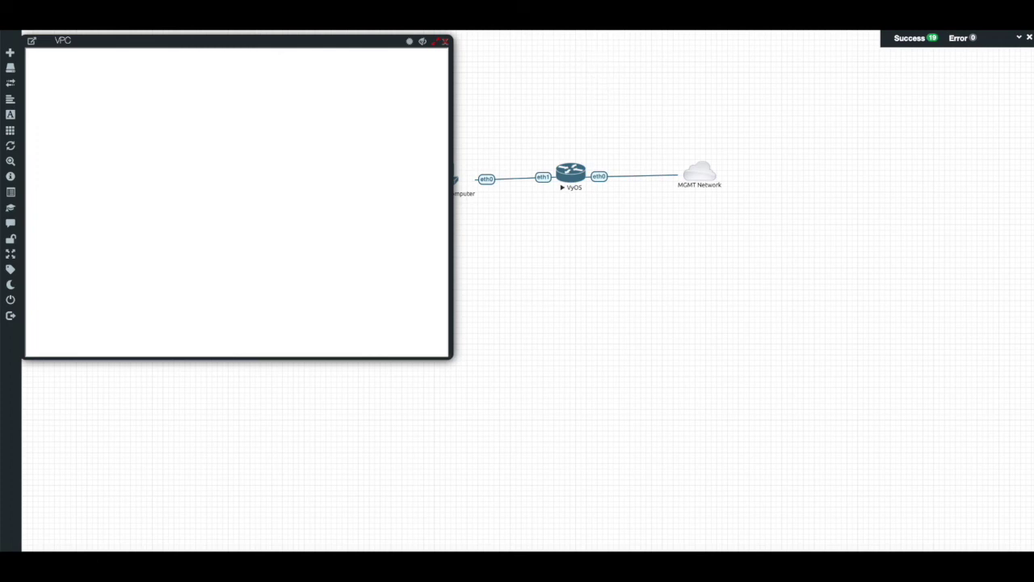
Cycle past the docs and VPCS windows back to EVE-NG and close the VPC console window
key(ctrl+Tab)
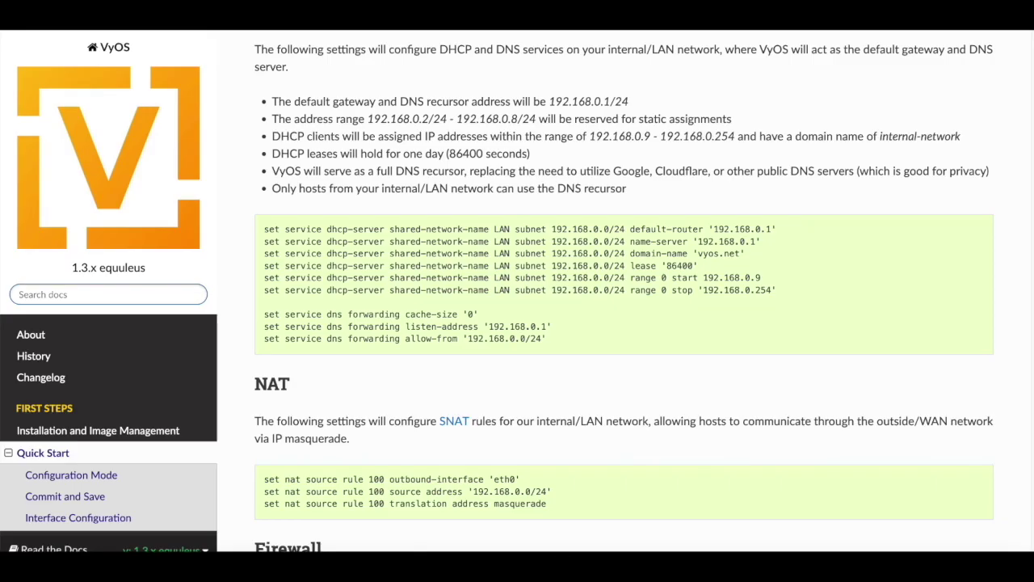
key(ctrl+Tab)
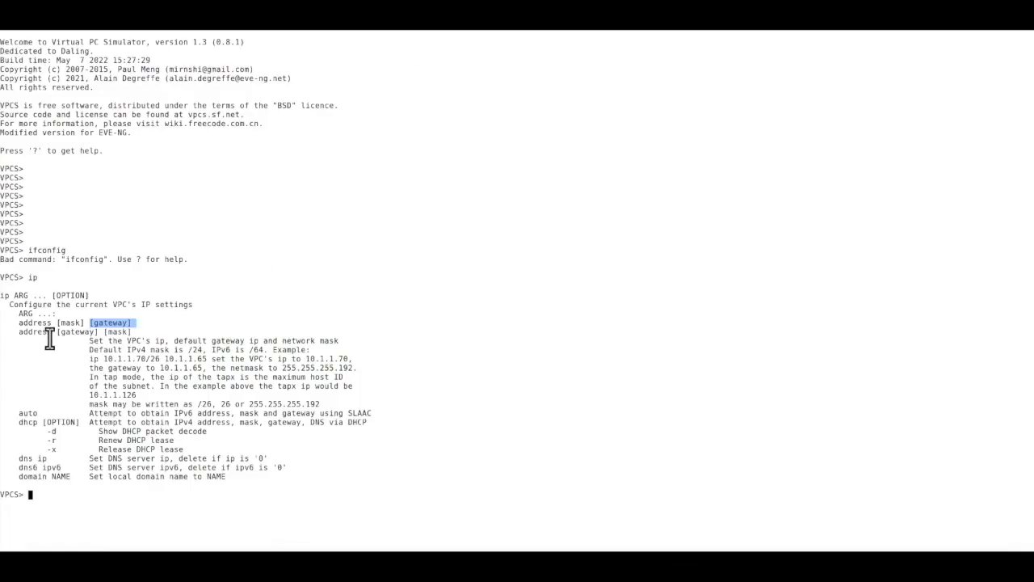
key(ctrl+Tab)
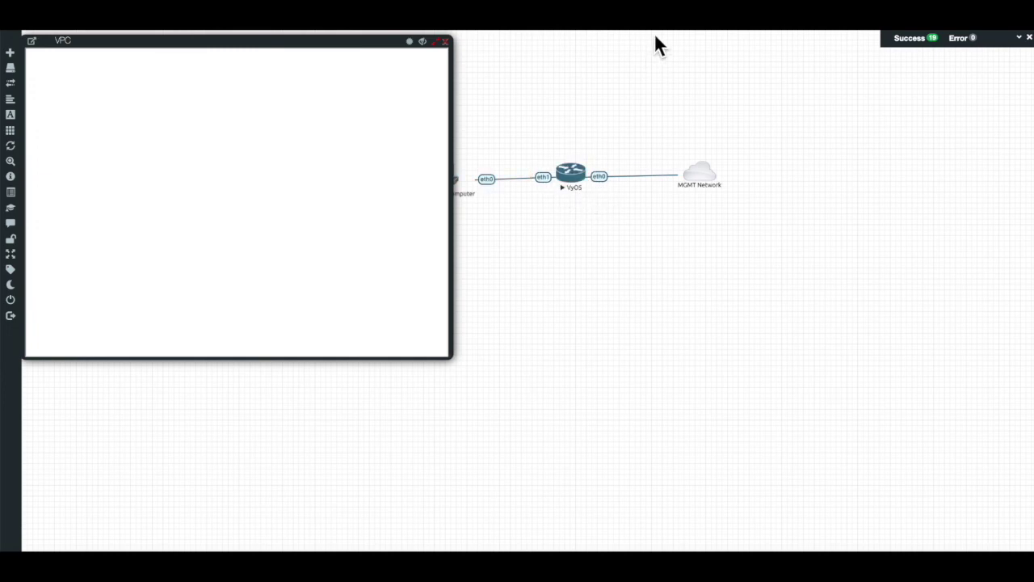
click(681, 233)
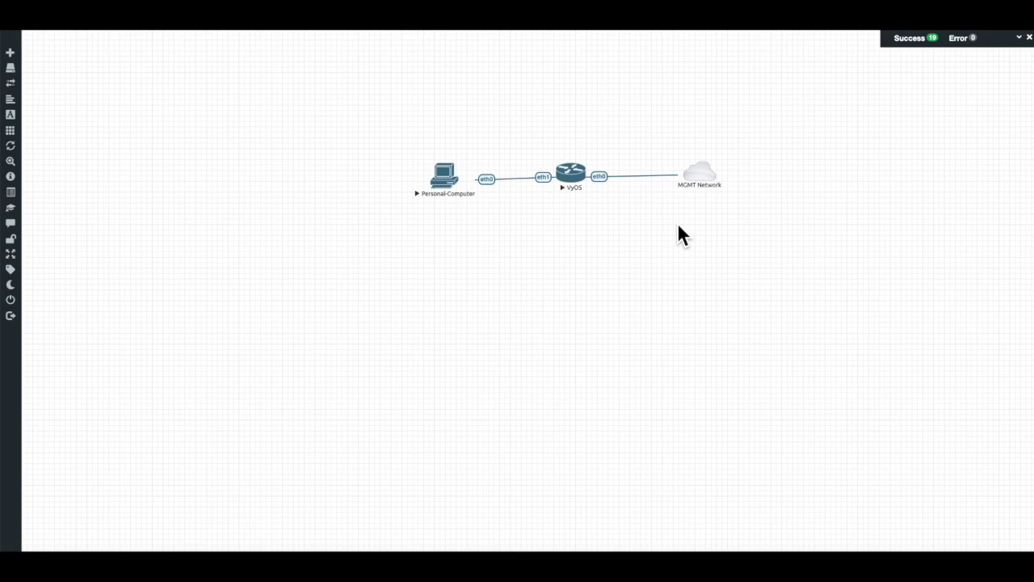